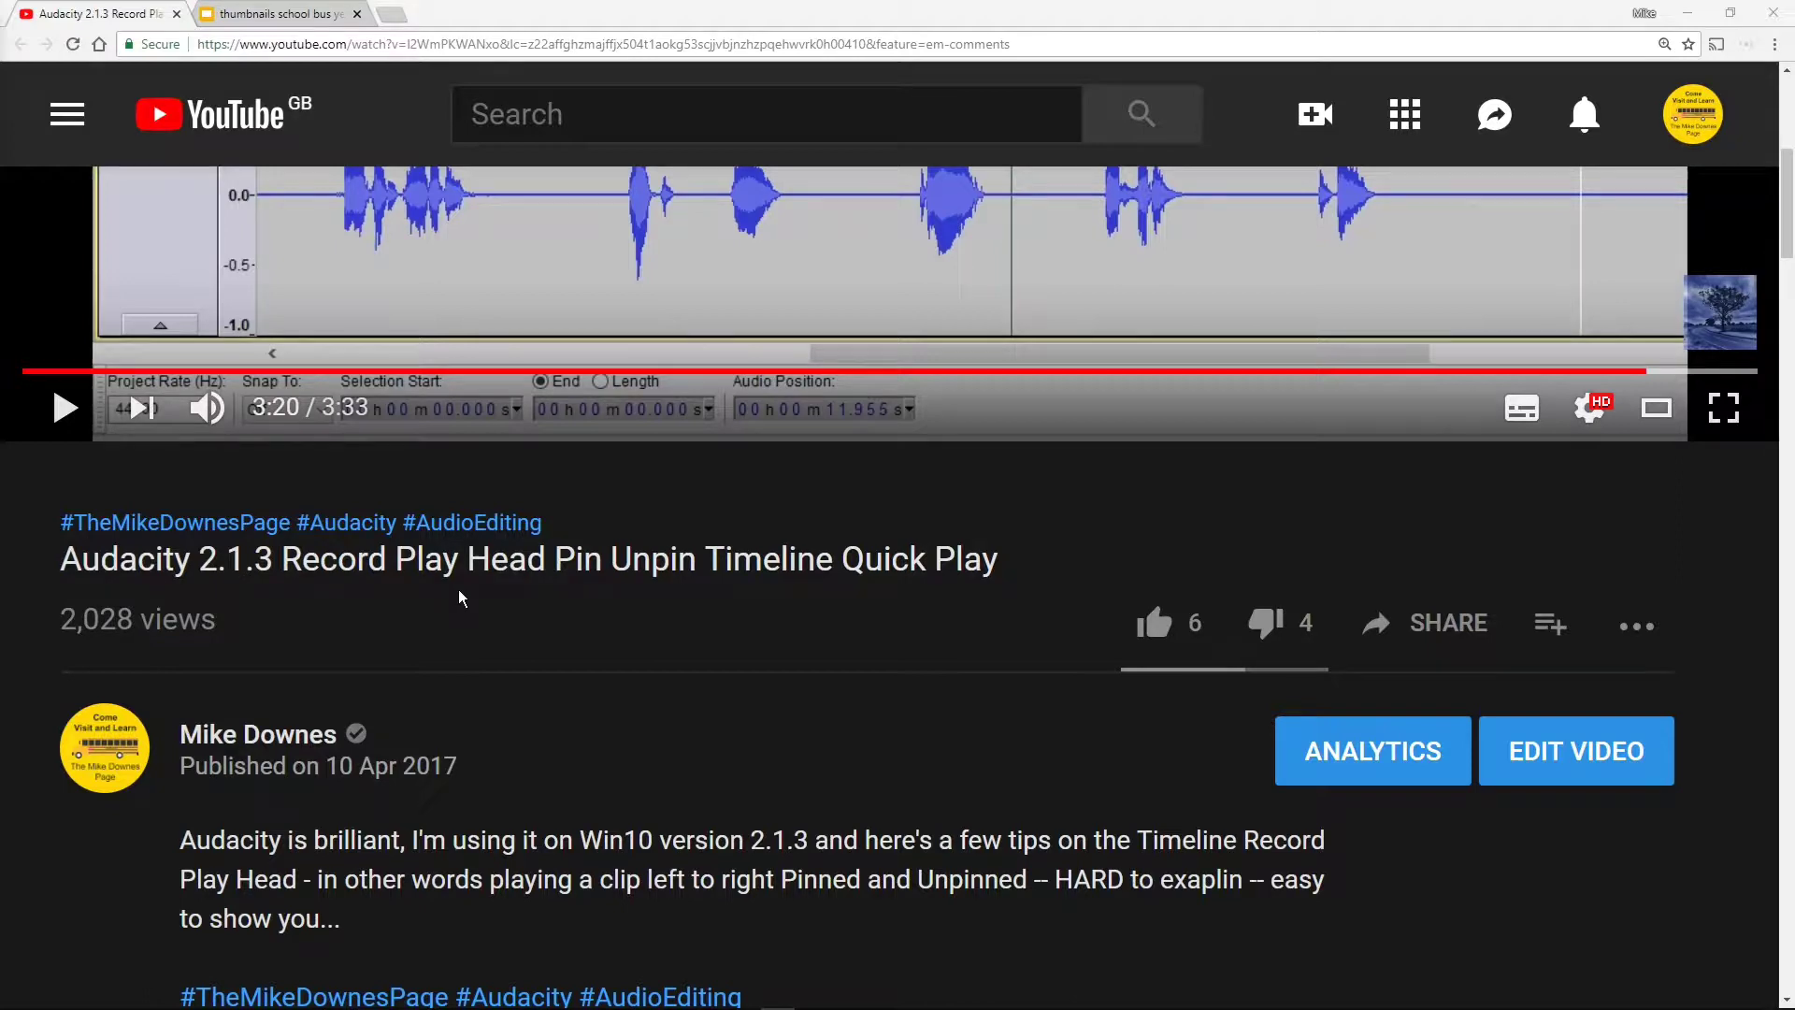
Step: Scroll down the YouTube video page past the description and Up next list to the comments
scroll(682, 599, "down", 4)
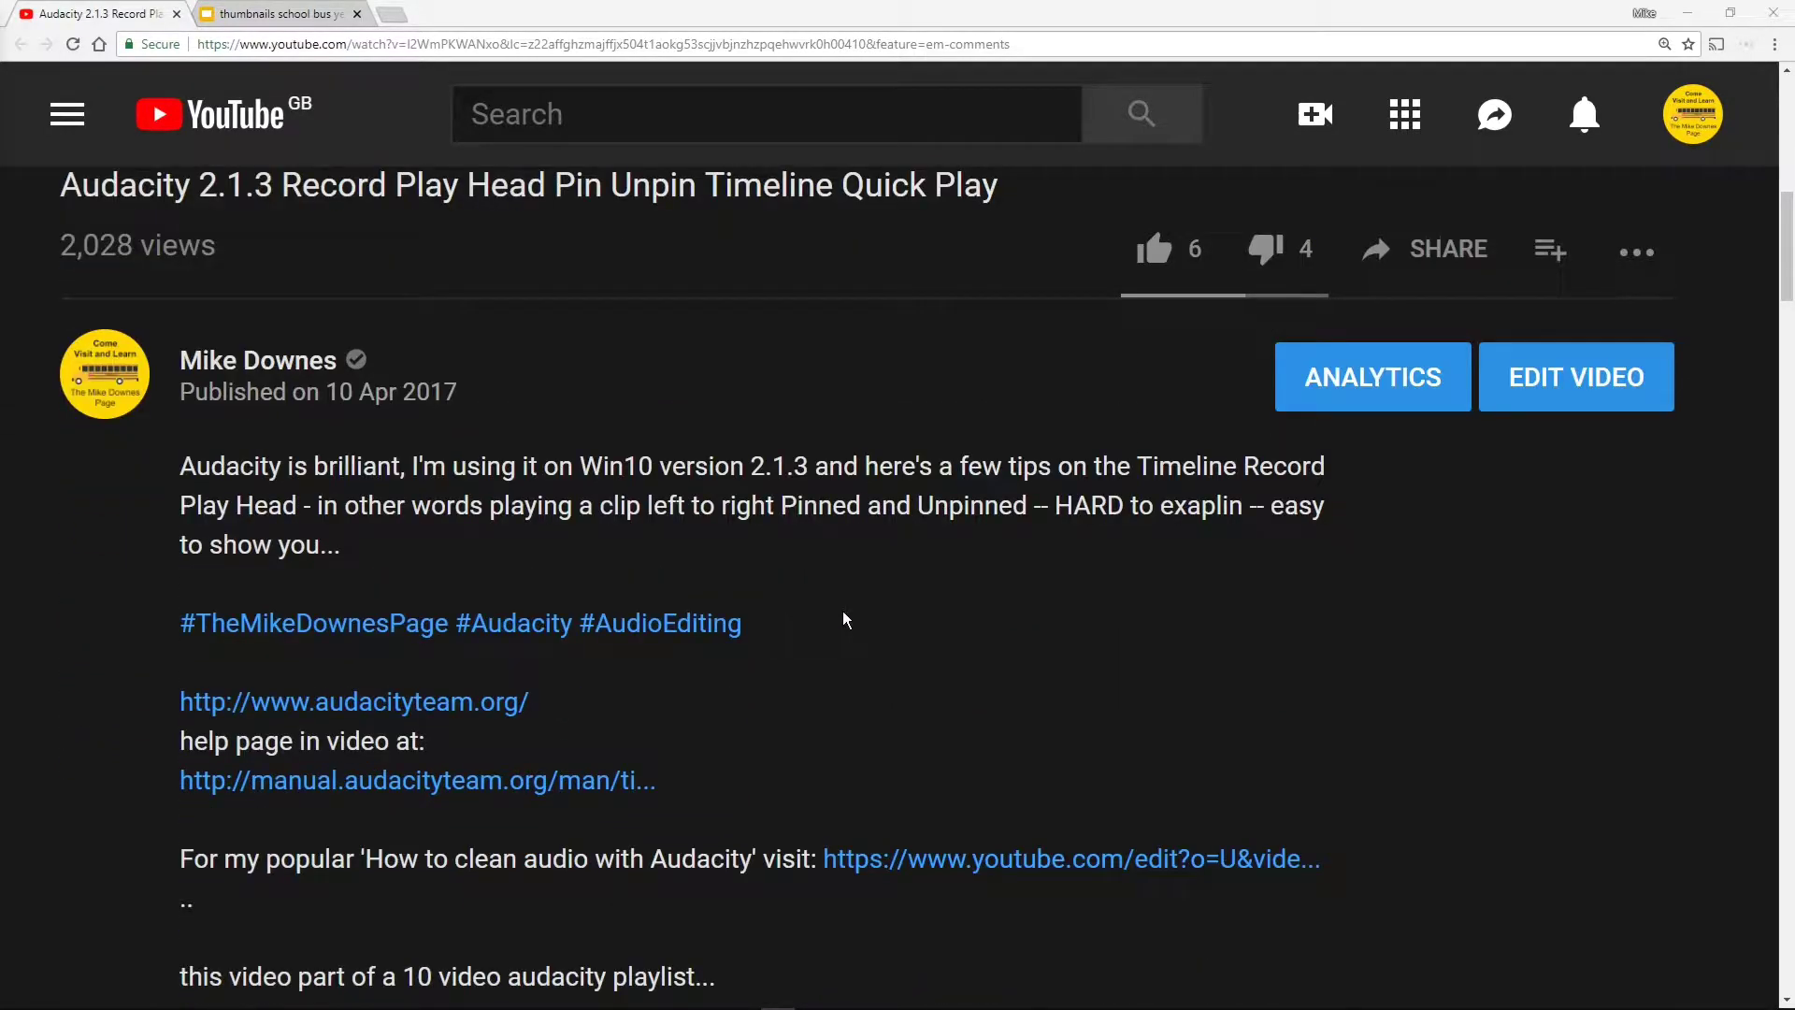
scroll(844, 619, "down", 5)
scroll(845, 619, "down", 12)
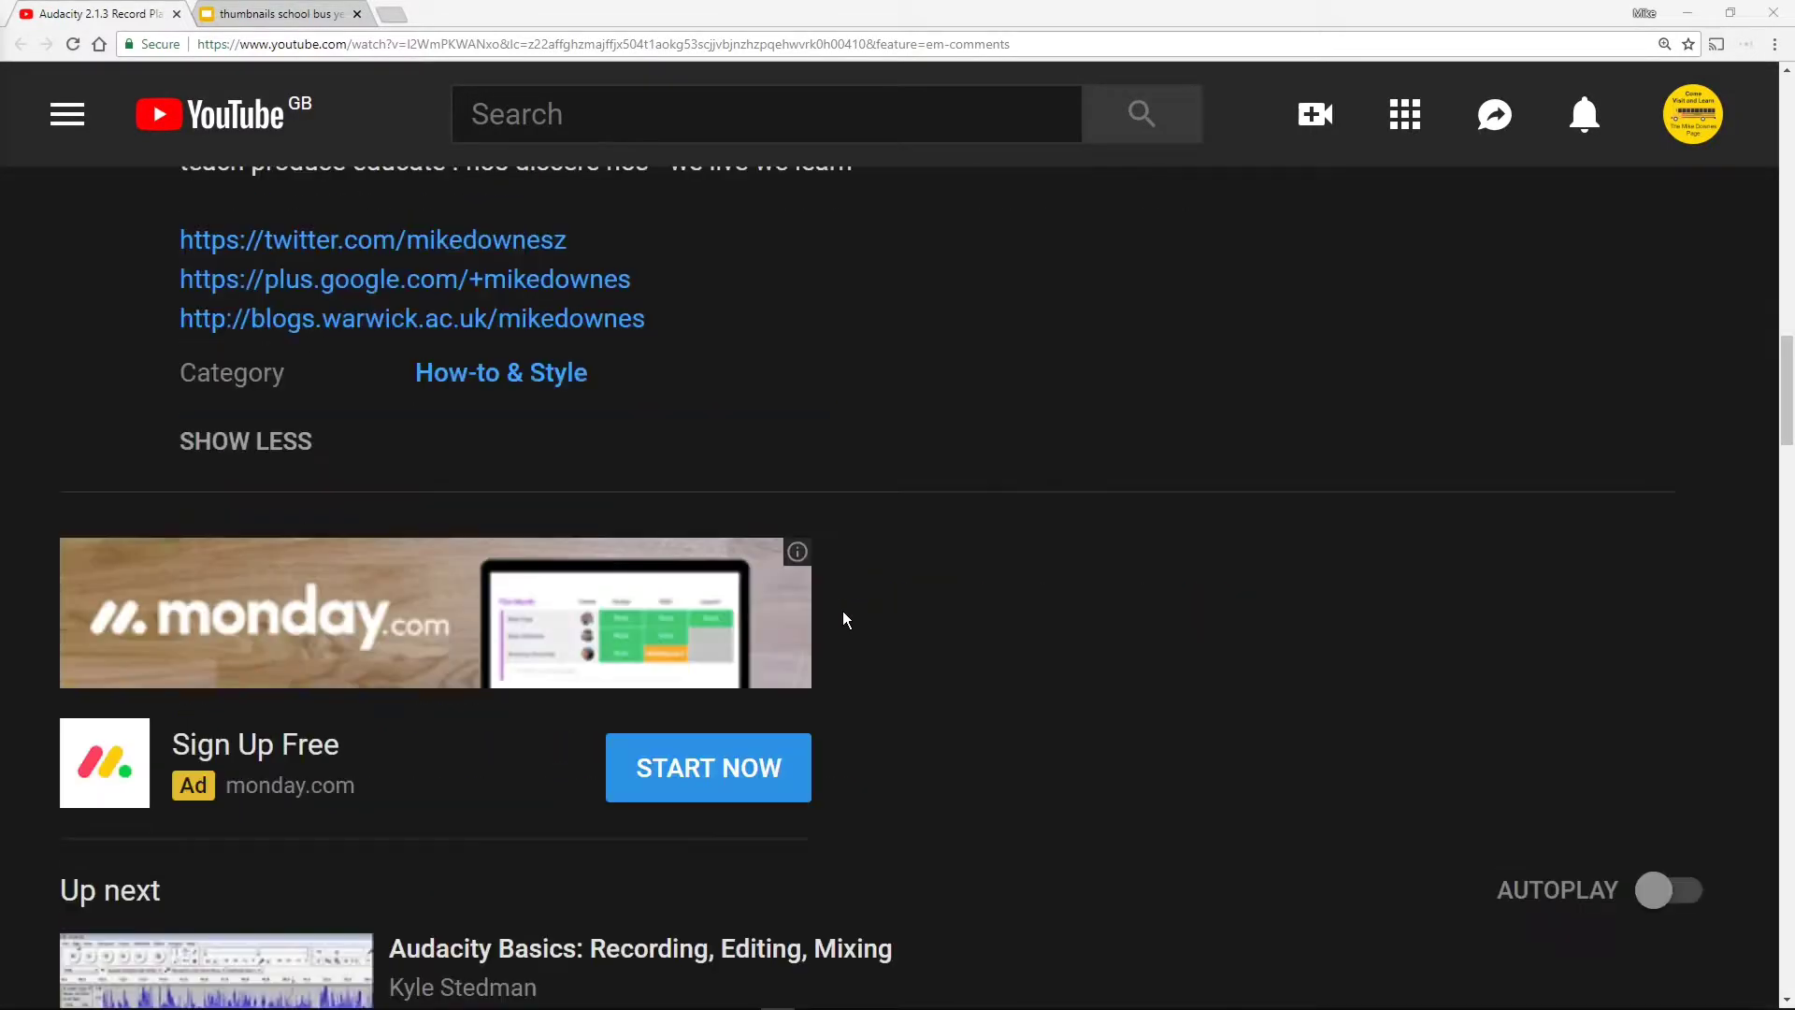
scroll(845, 619, "down", 13)
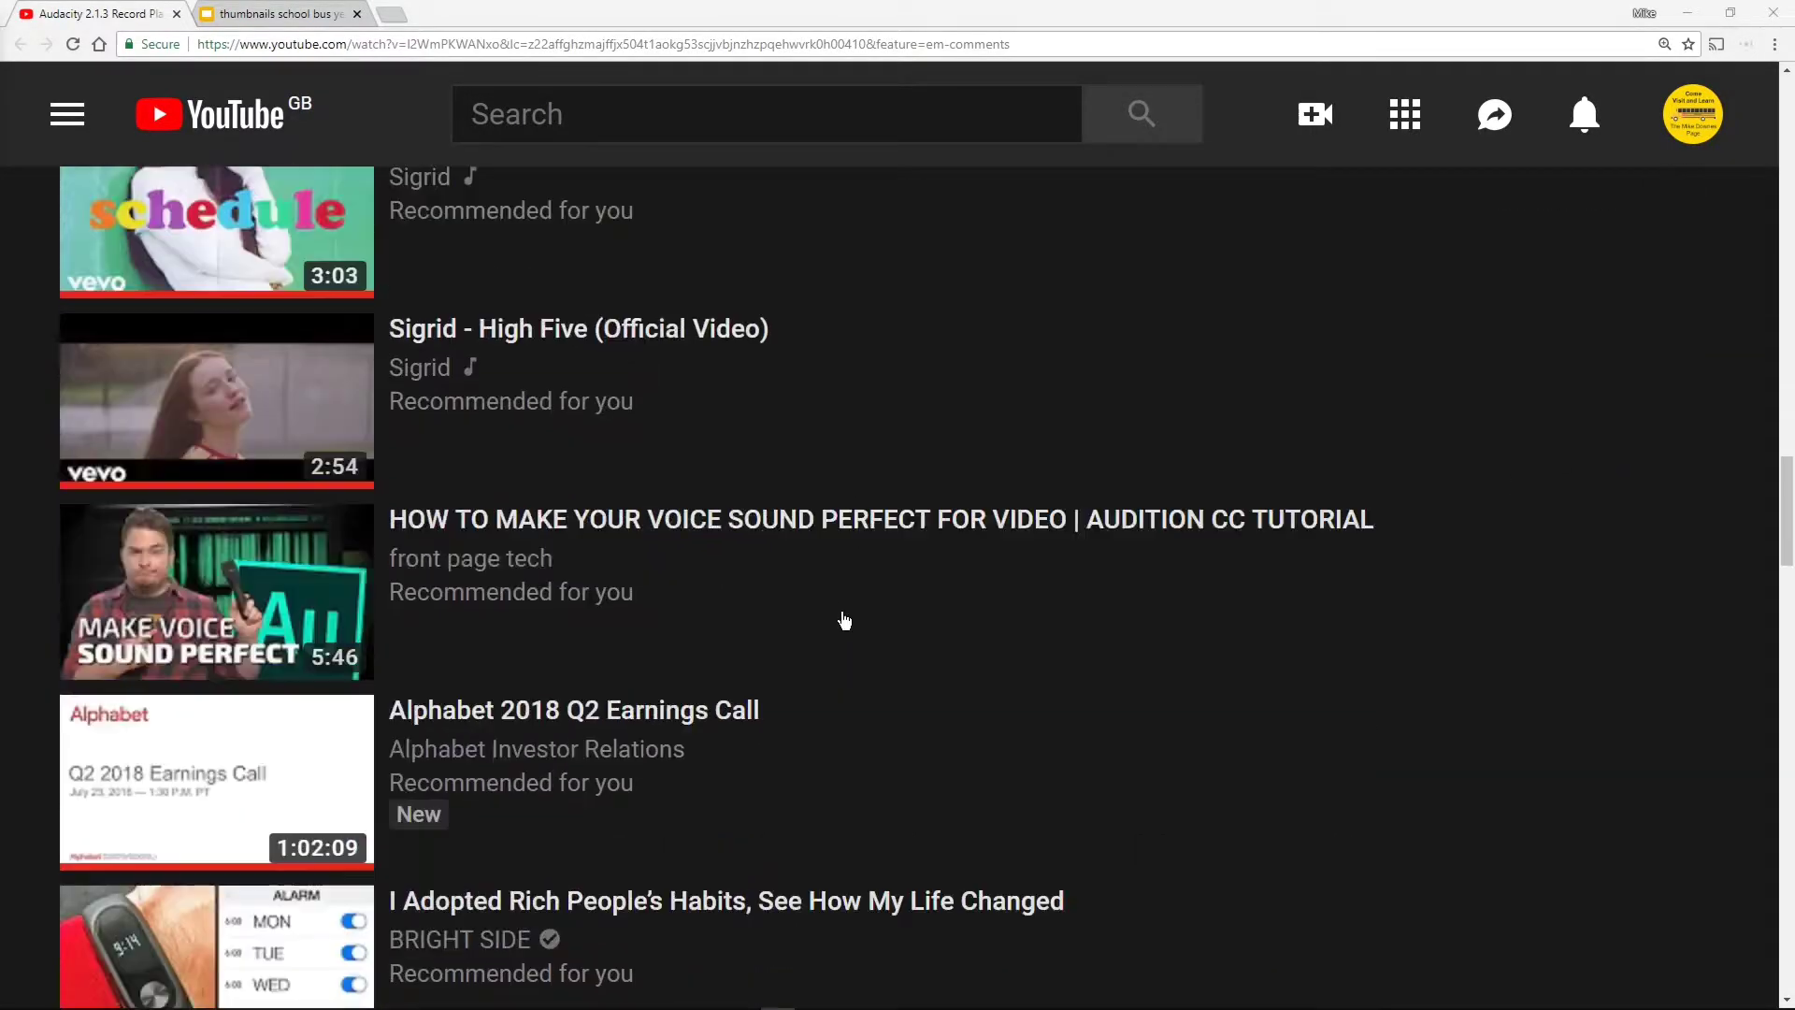
scroll(845, 619, "down", 18)
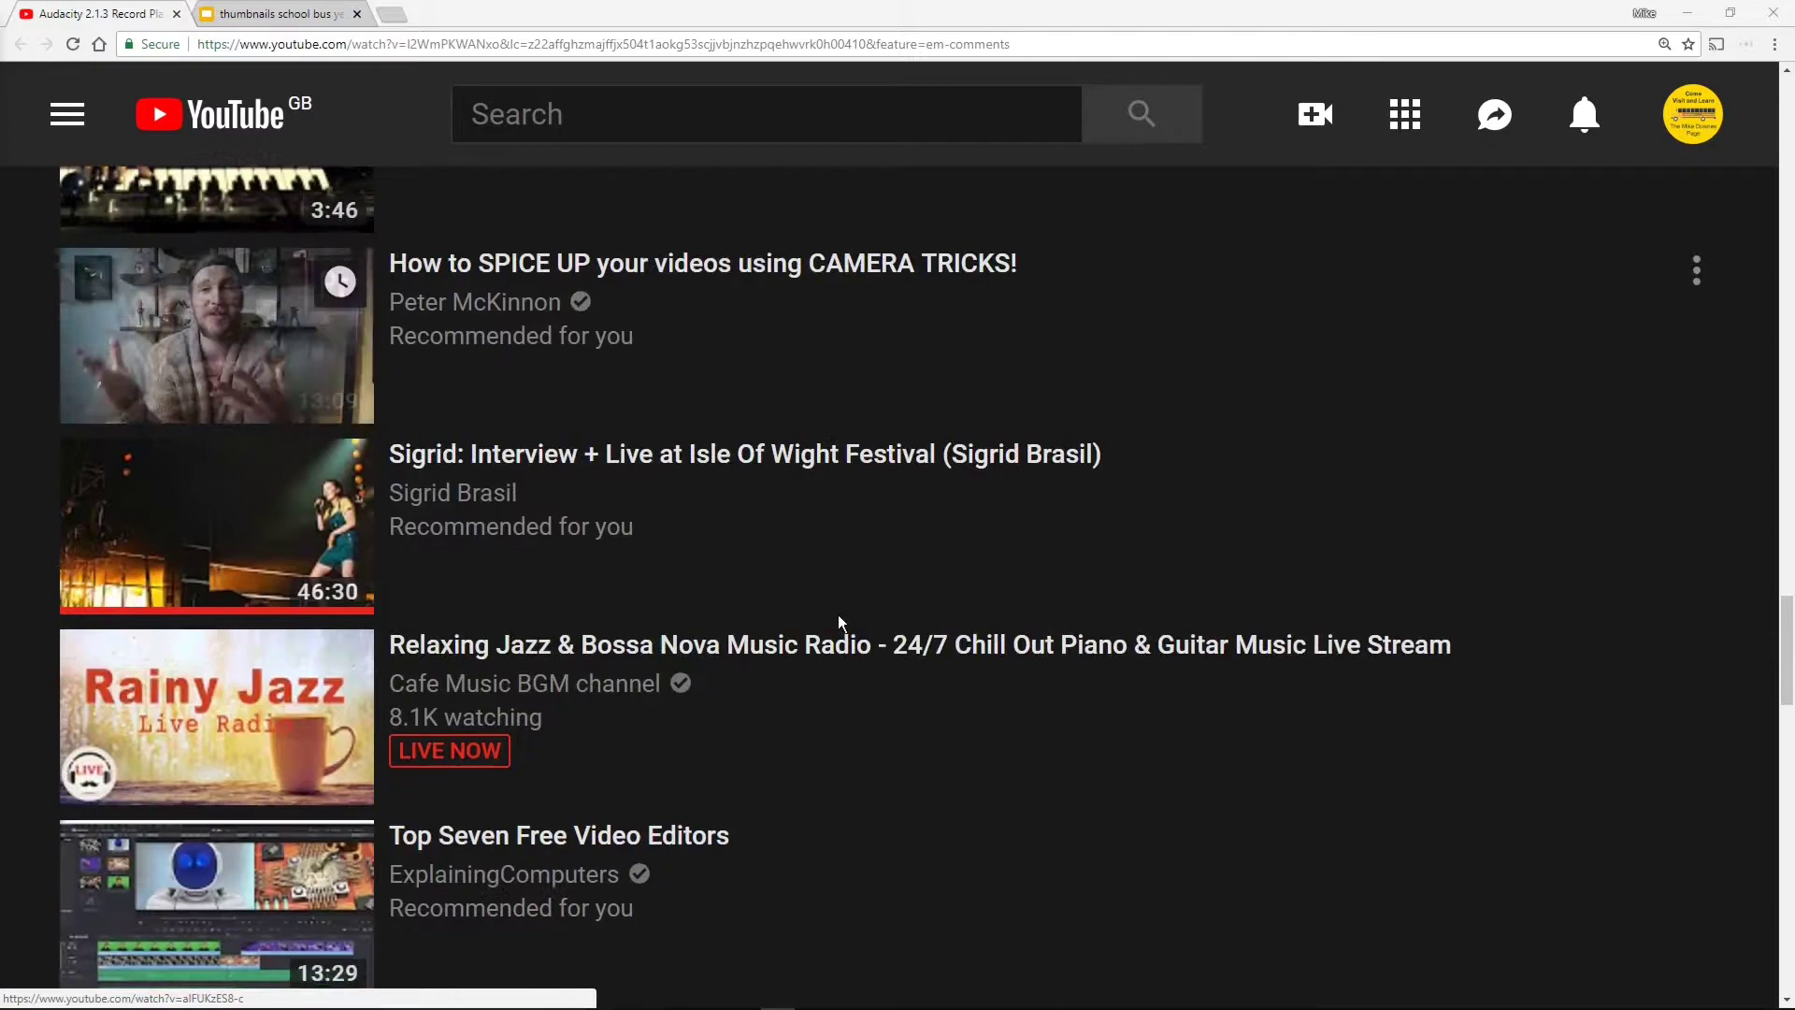
scroll(839, 627, "down", 15)
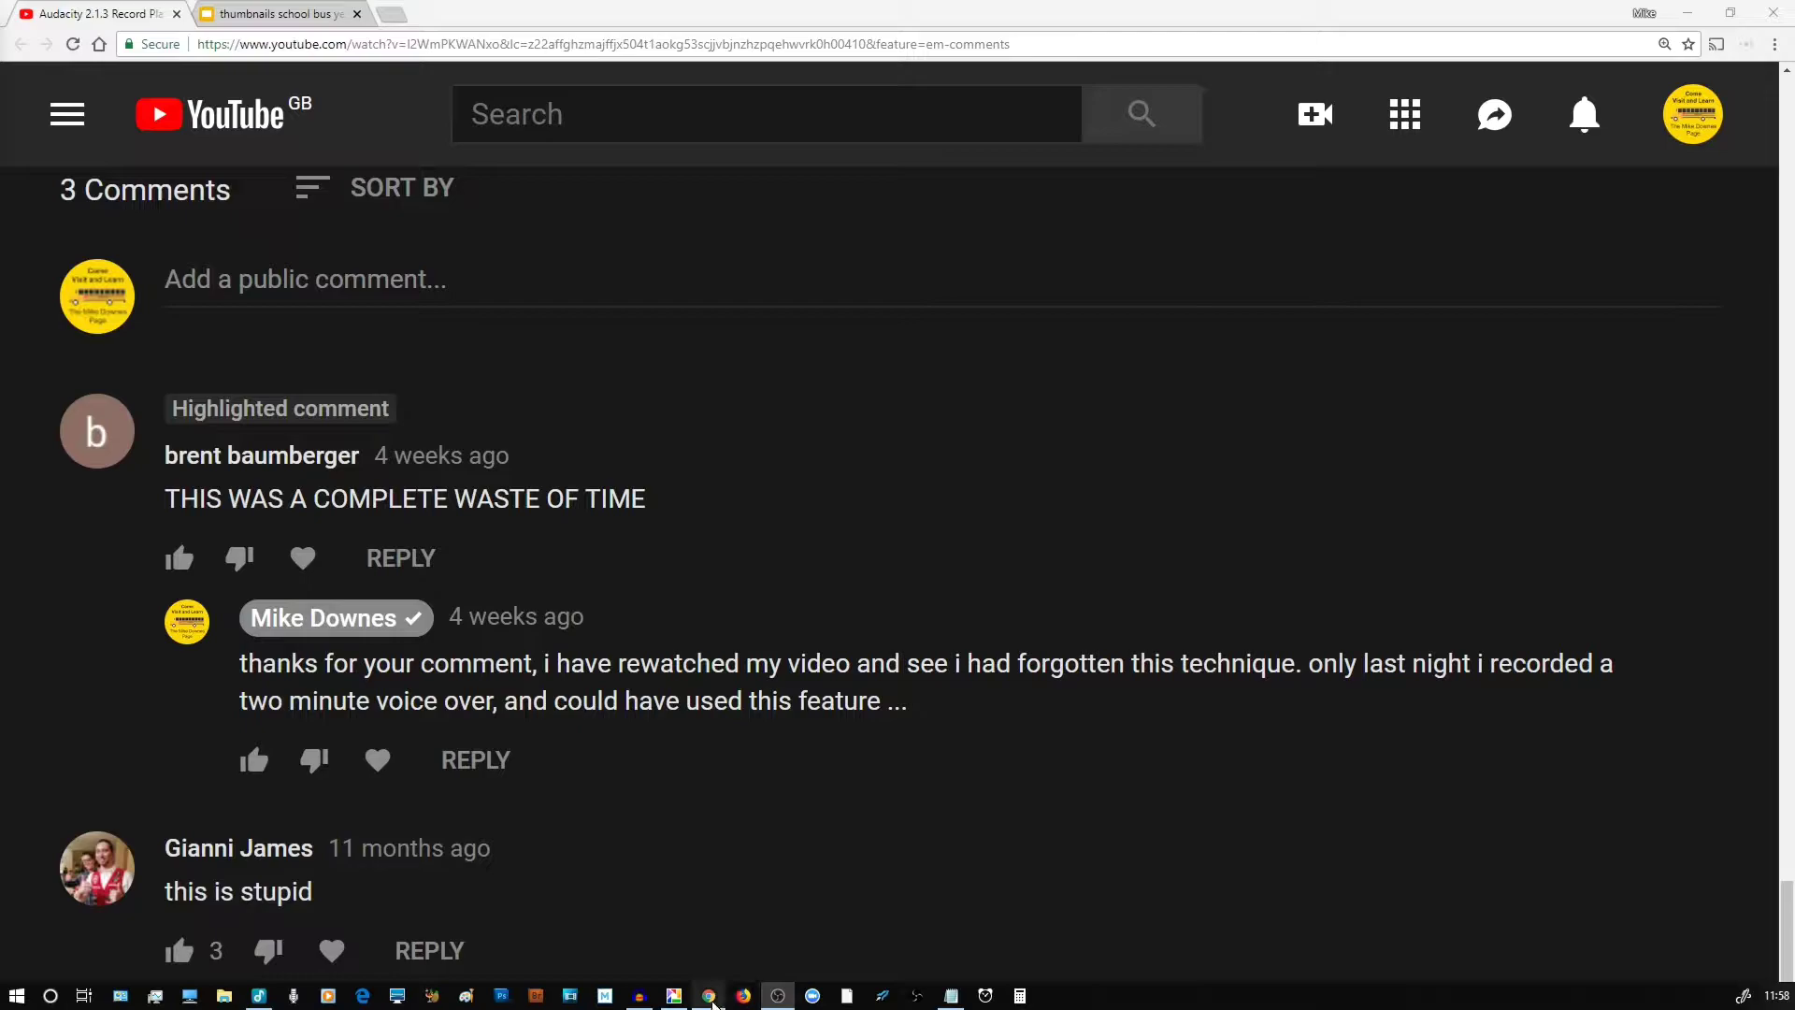
Step: Switch to the 'what is decathlon' project and play the recording briefly from 5 seconds
mouse_move(708, 999)
left_click(647, 999)
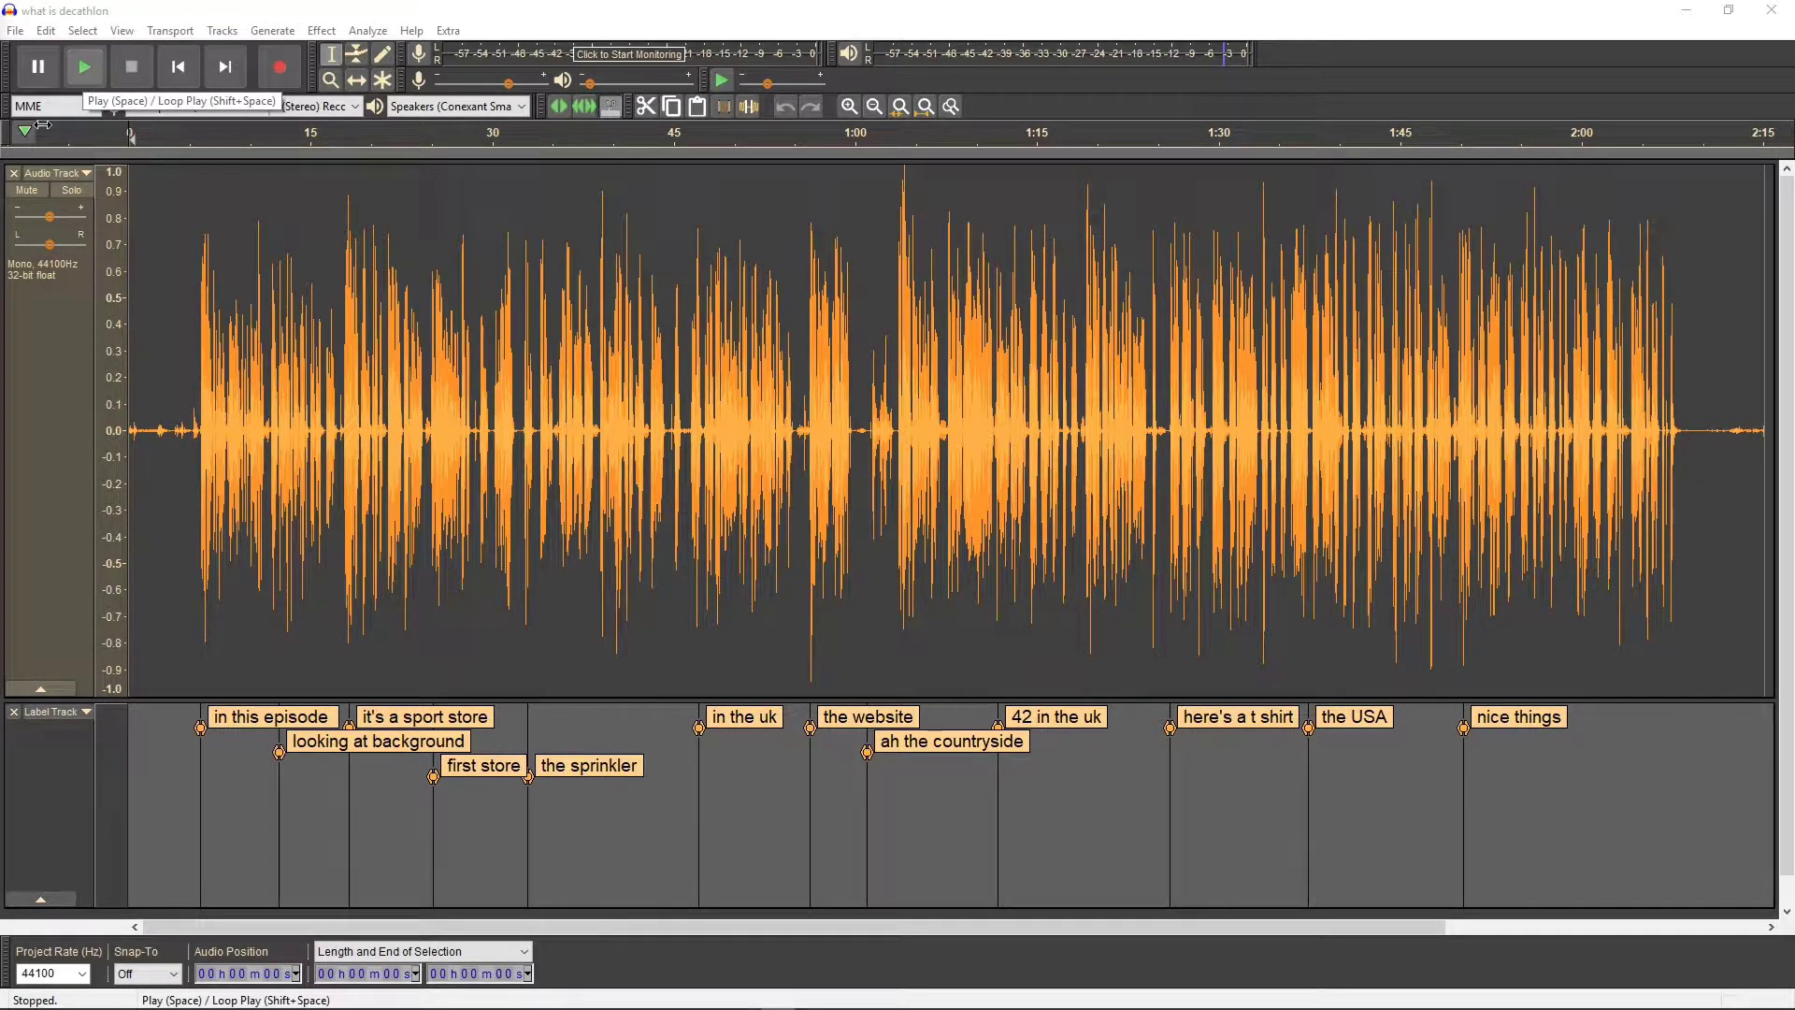
left_click(200, 386)
key("space")
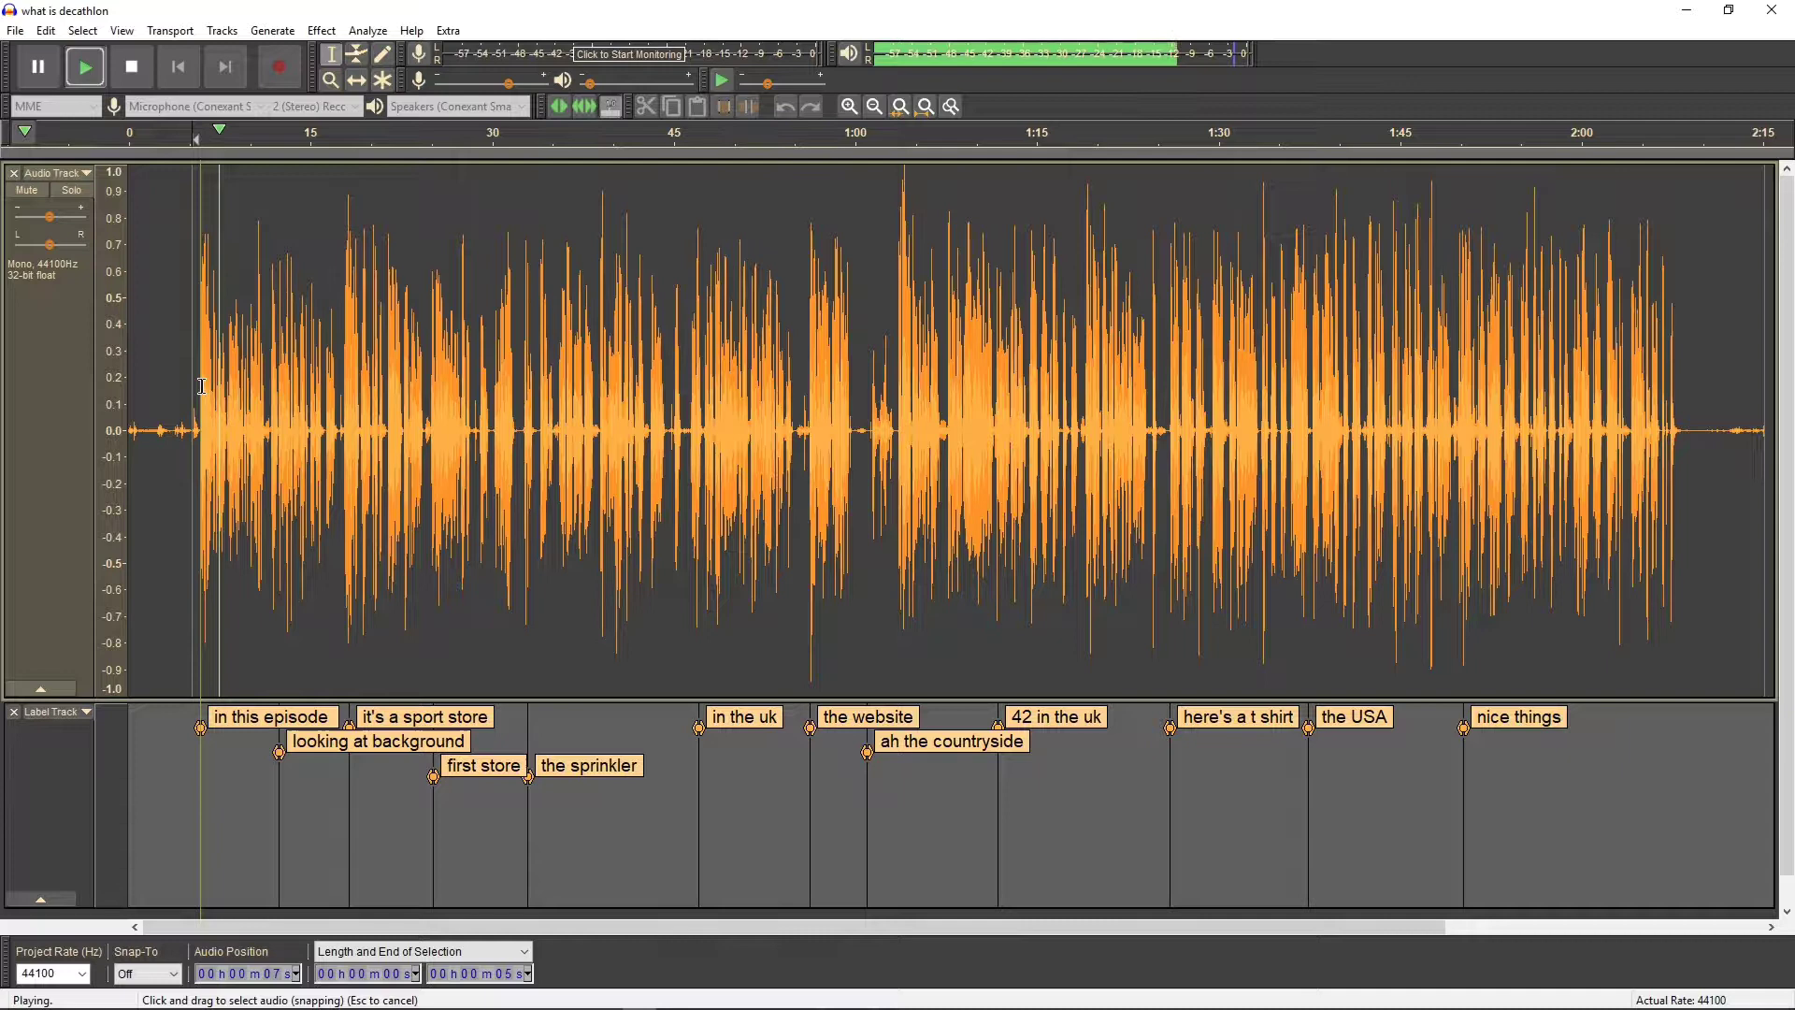
key("space")
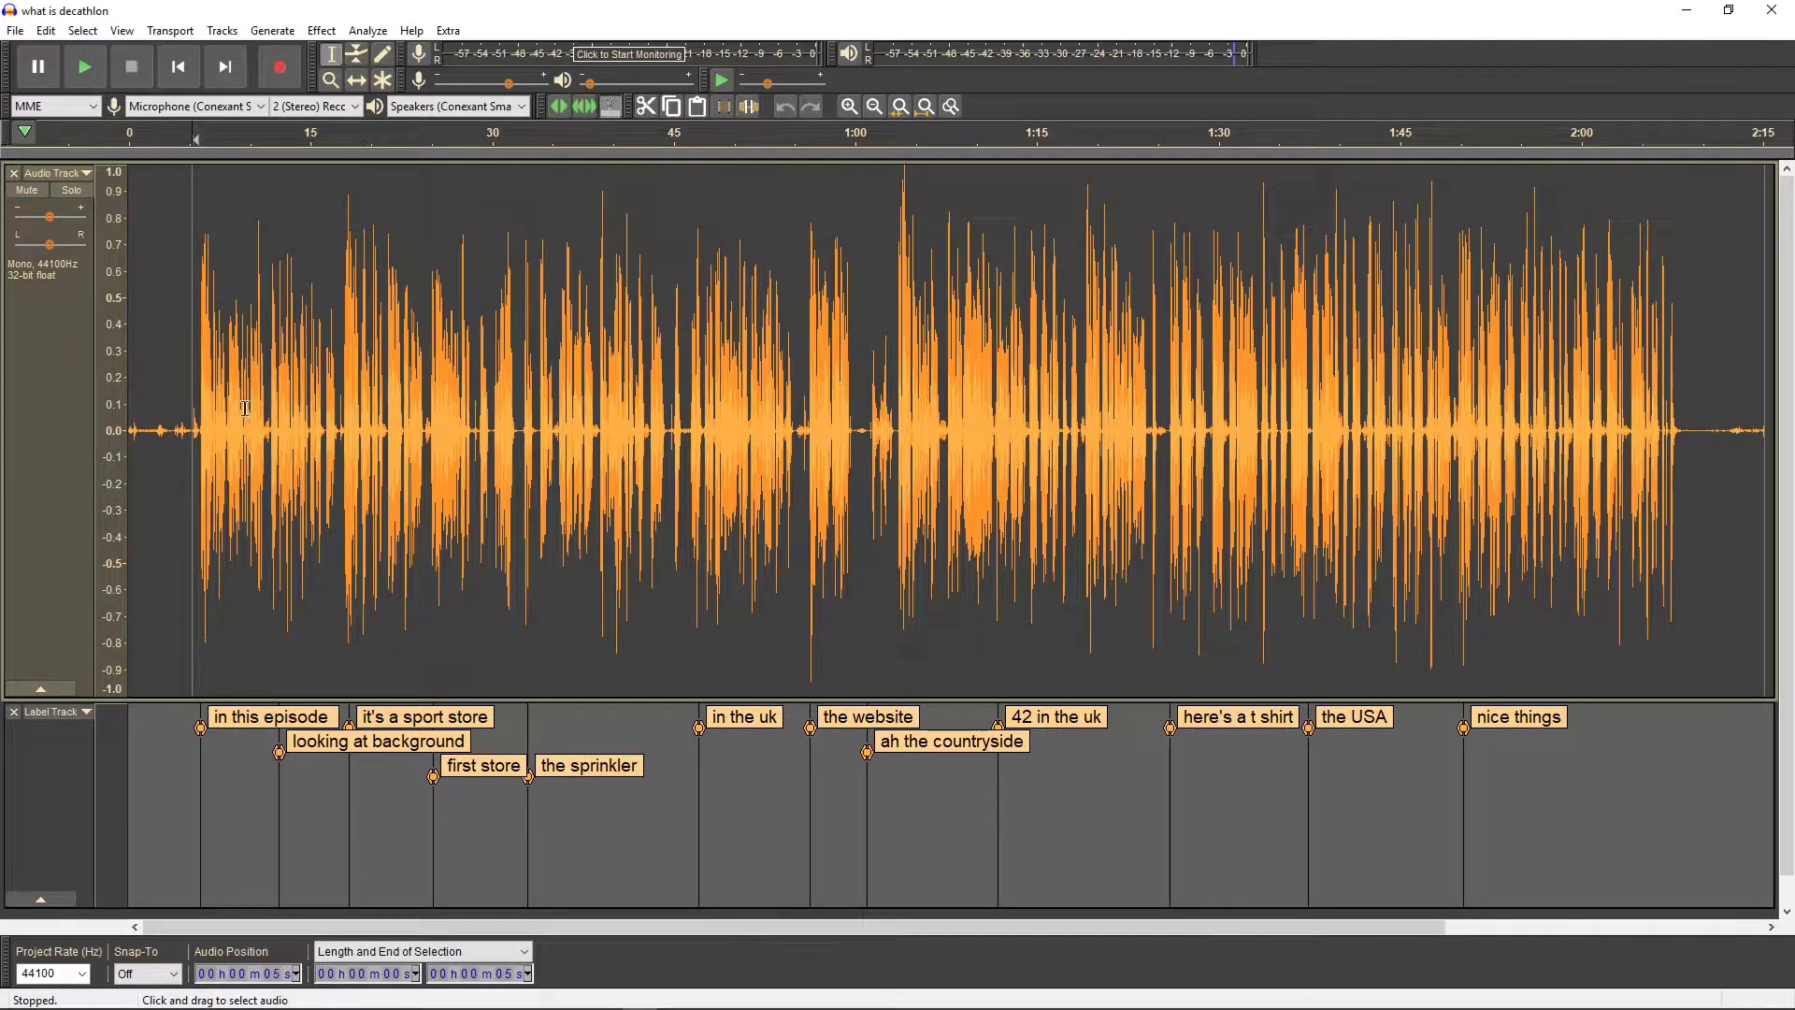
Step: Play the recording again starting from 56 seconds
left_click(804, 431)
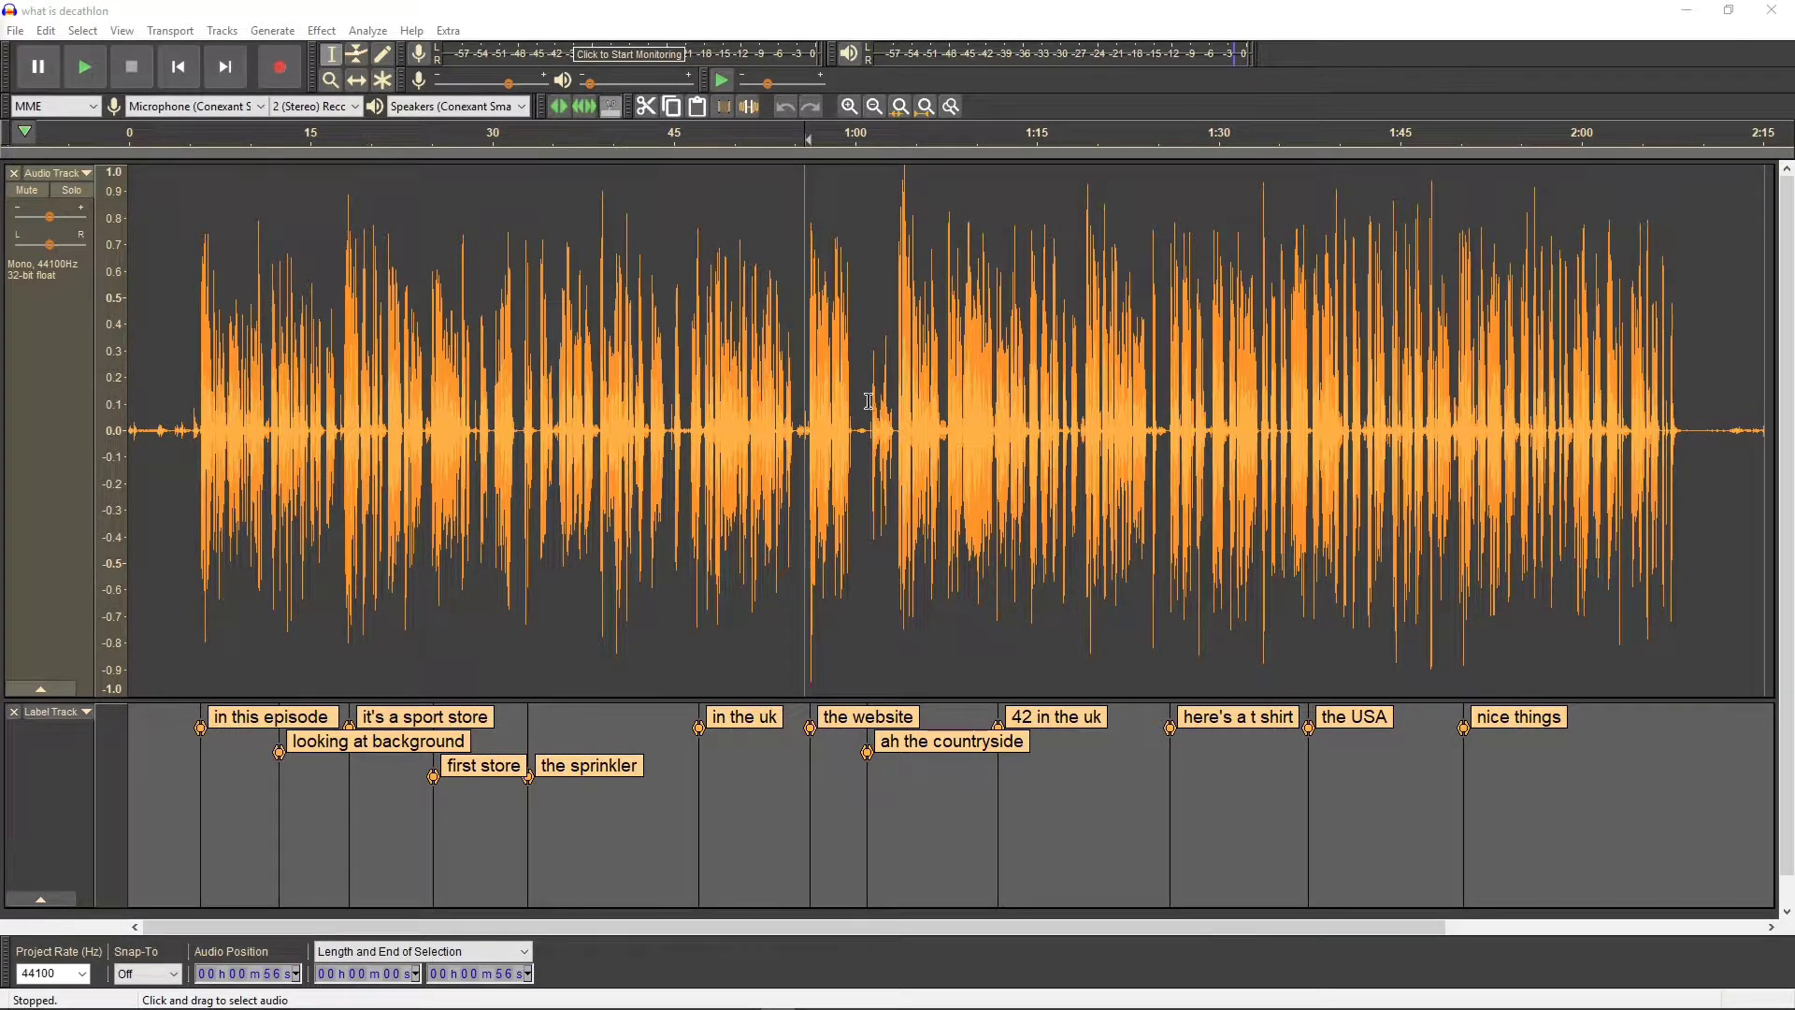
left_click(791, 427)
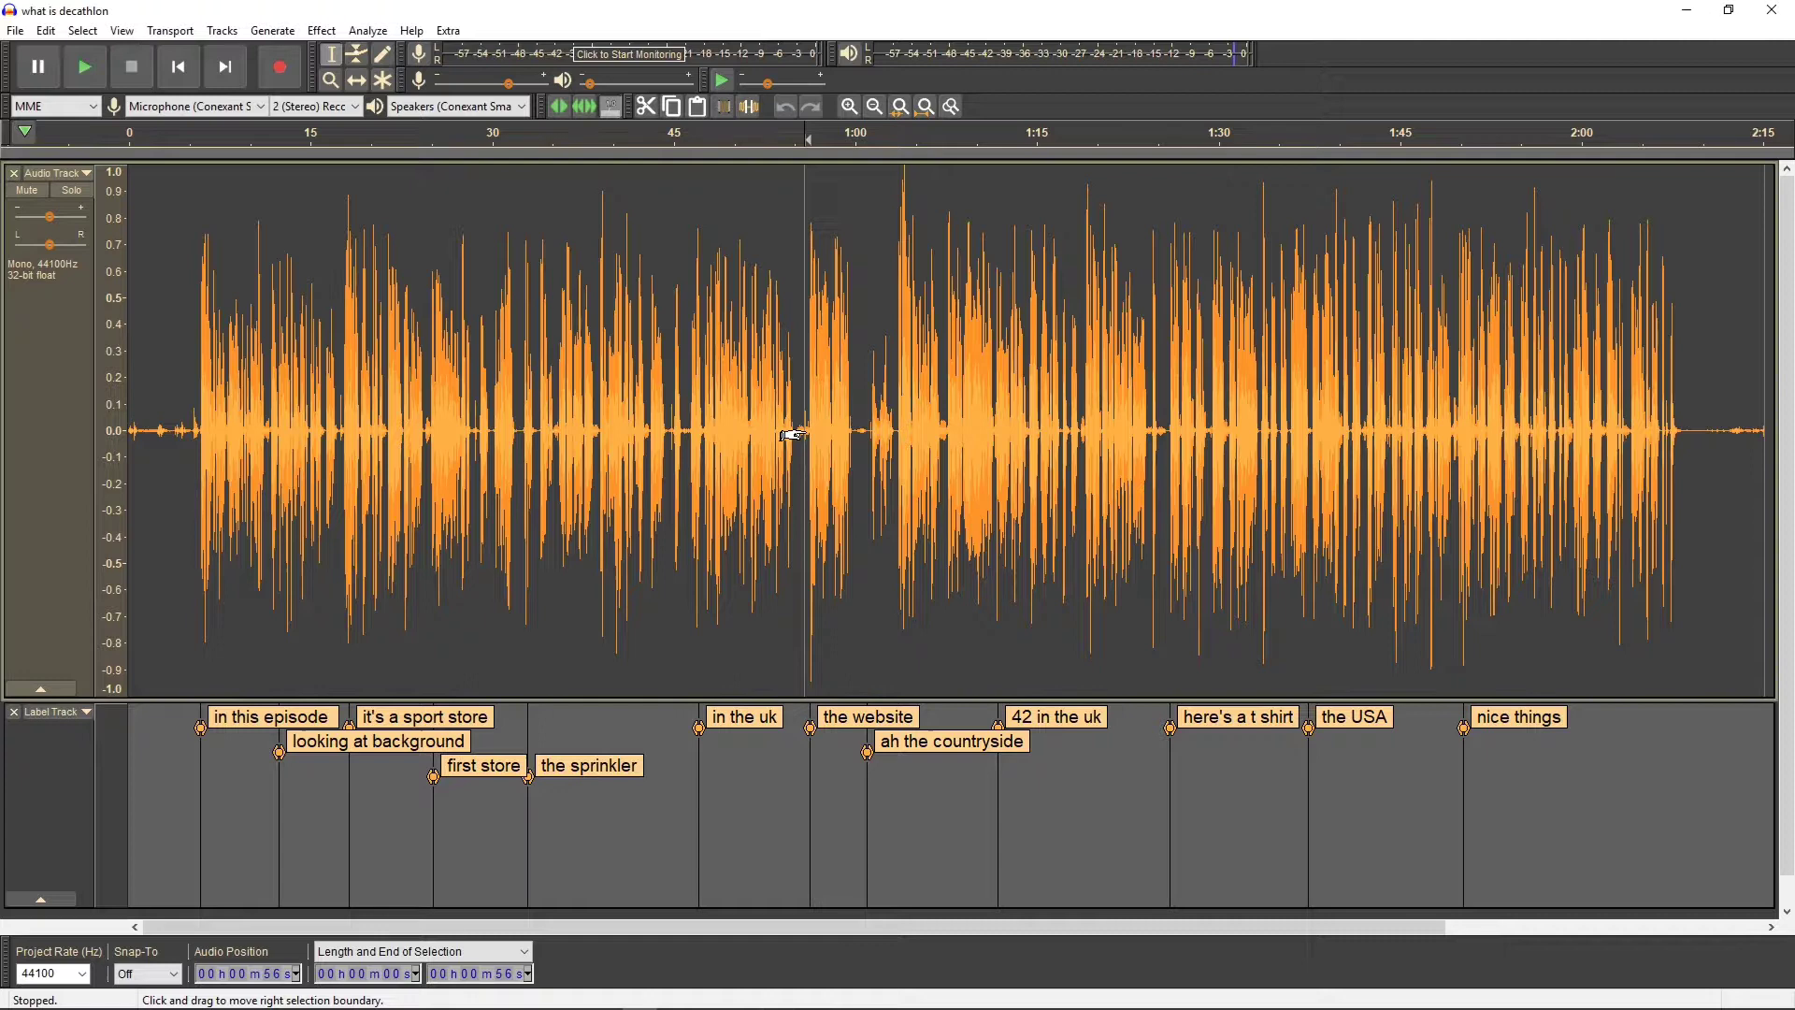
key("space")
key("space")
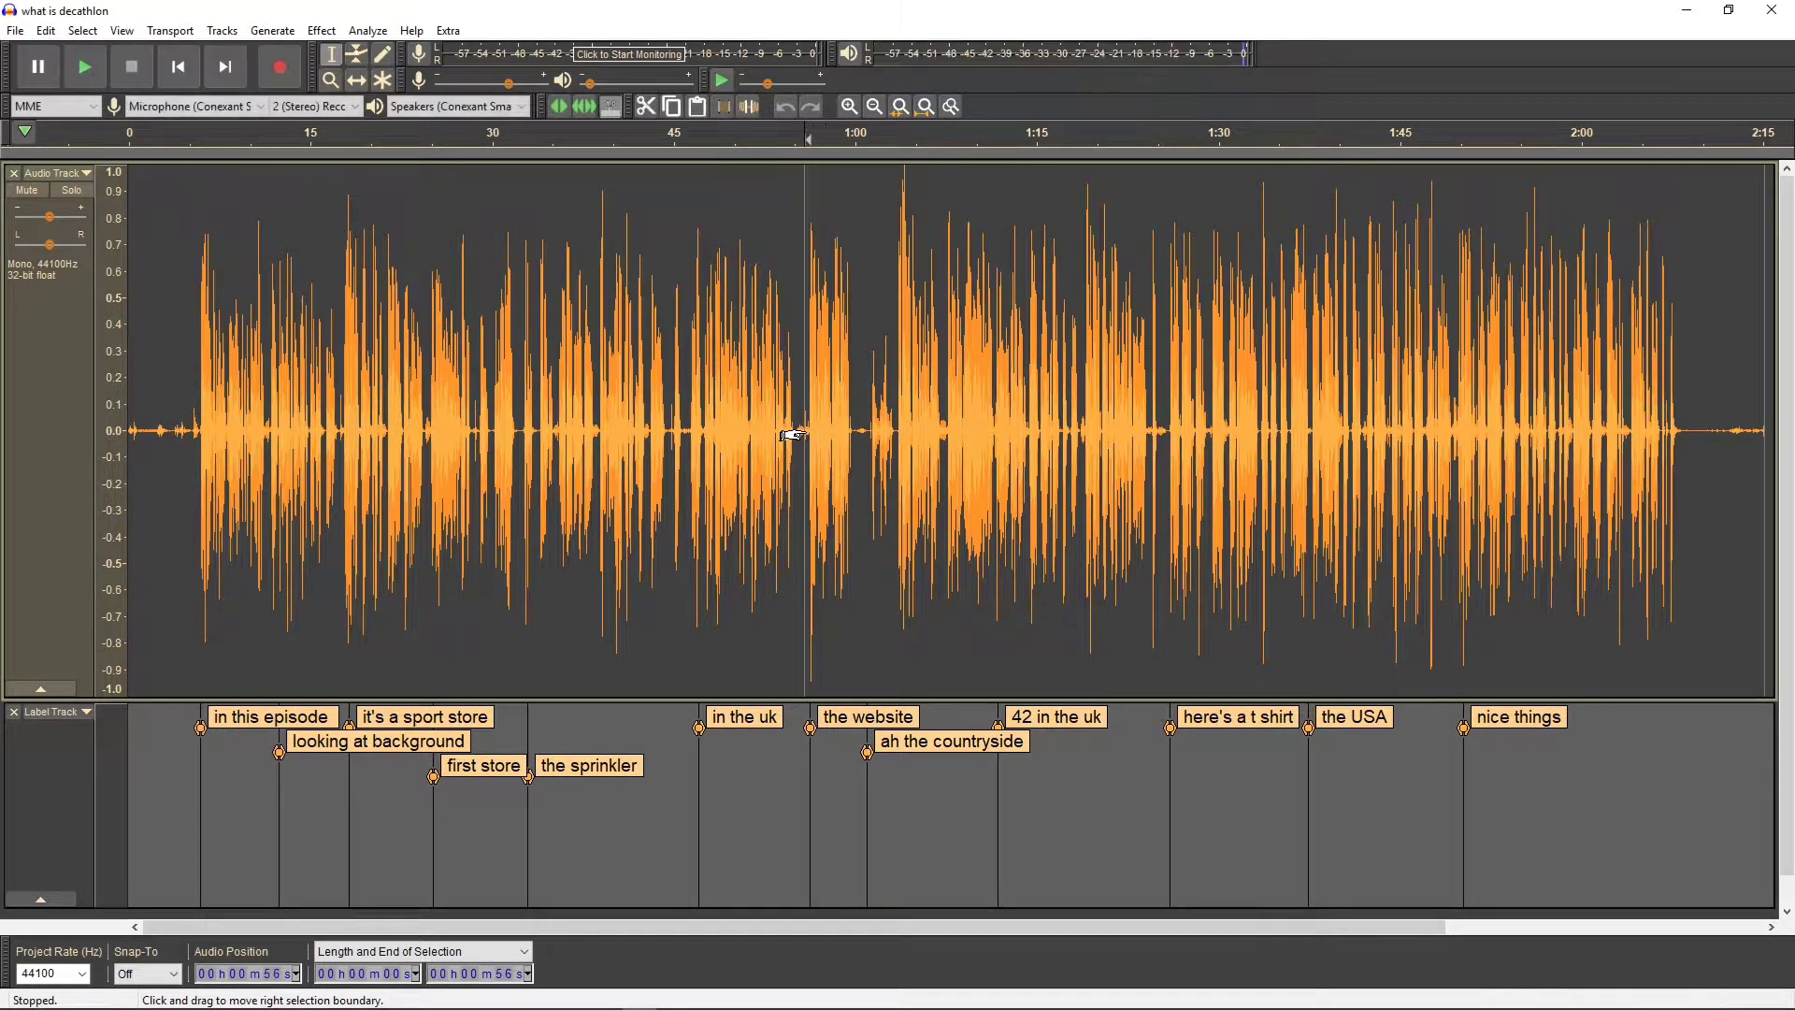
Step: Pin the play head, then play briefly from about 6 seconds and stop
left_click(201, 376)
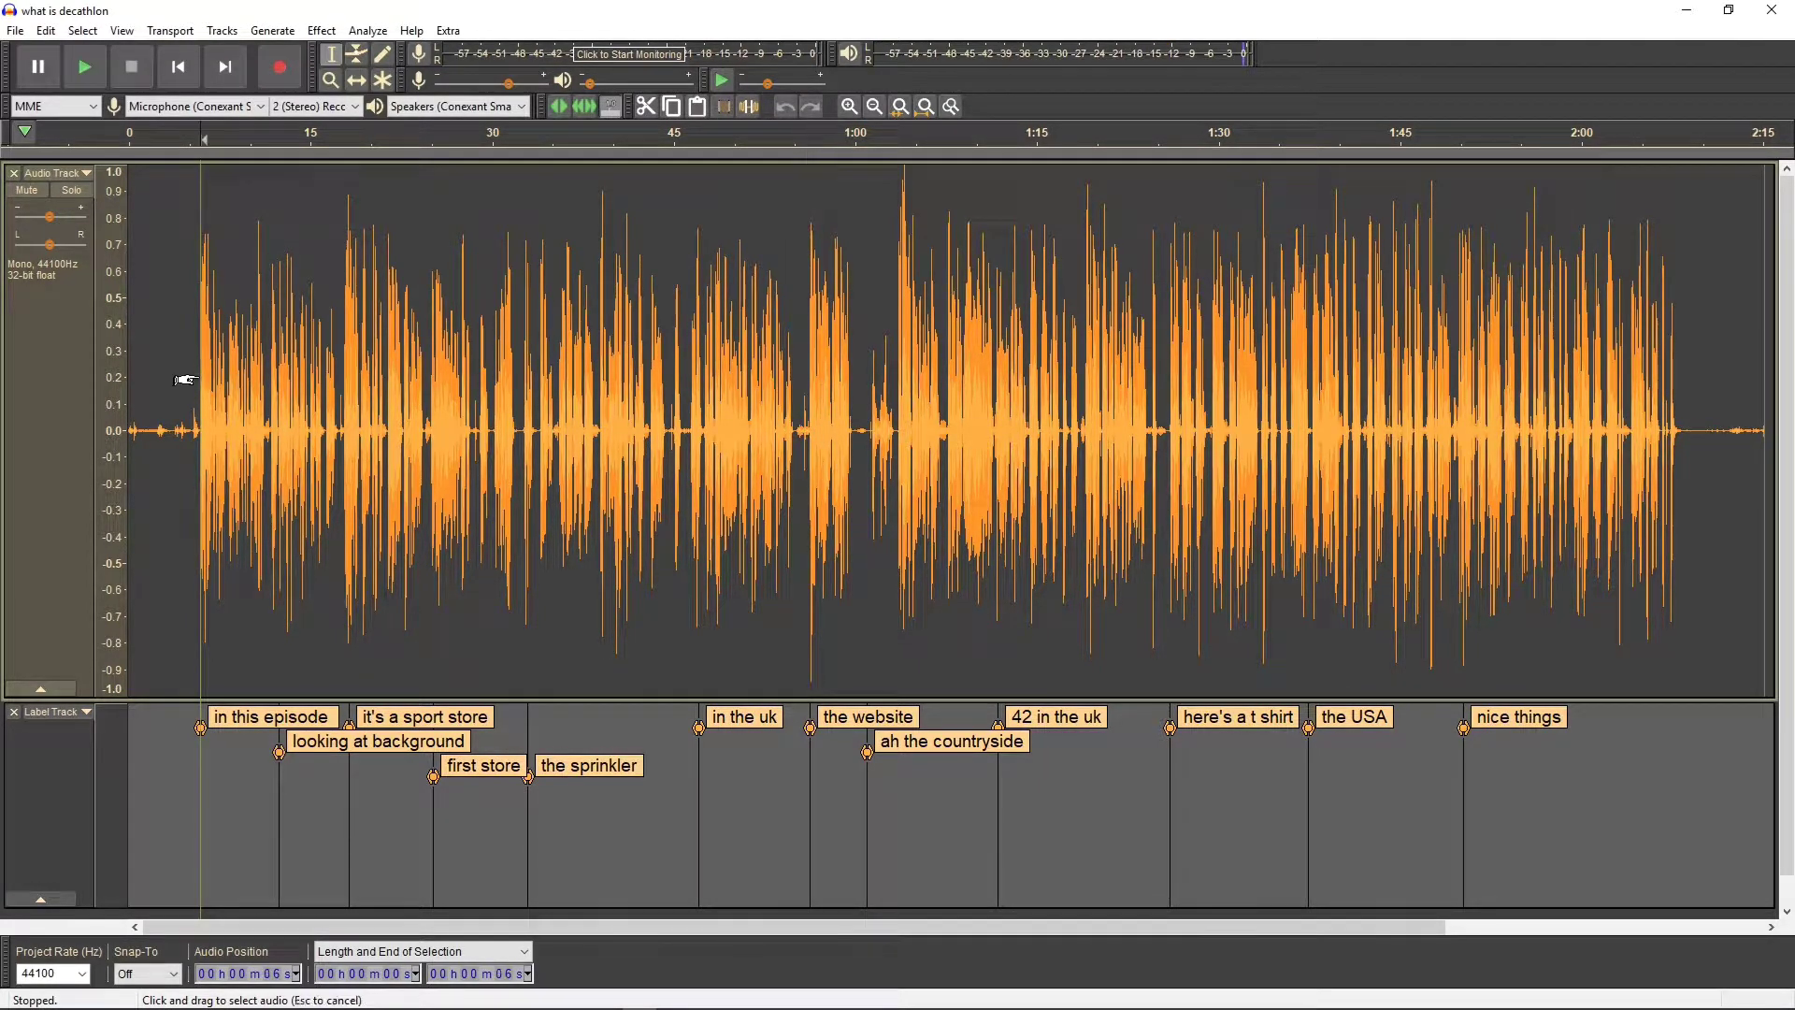
left_click(25, 136)
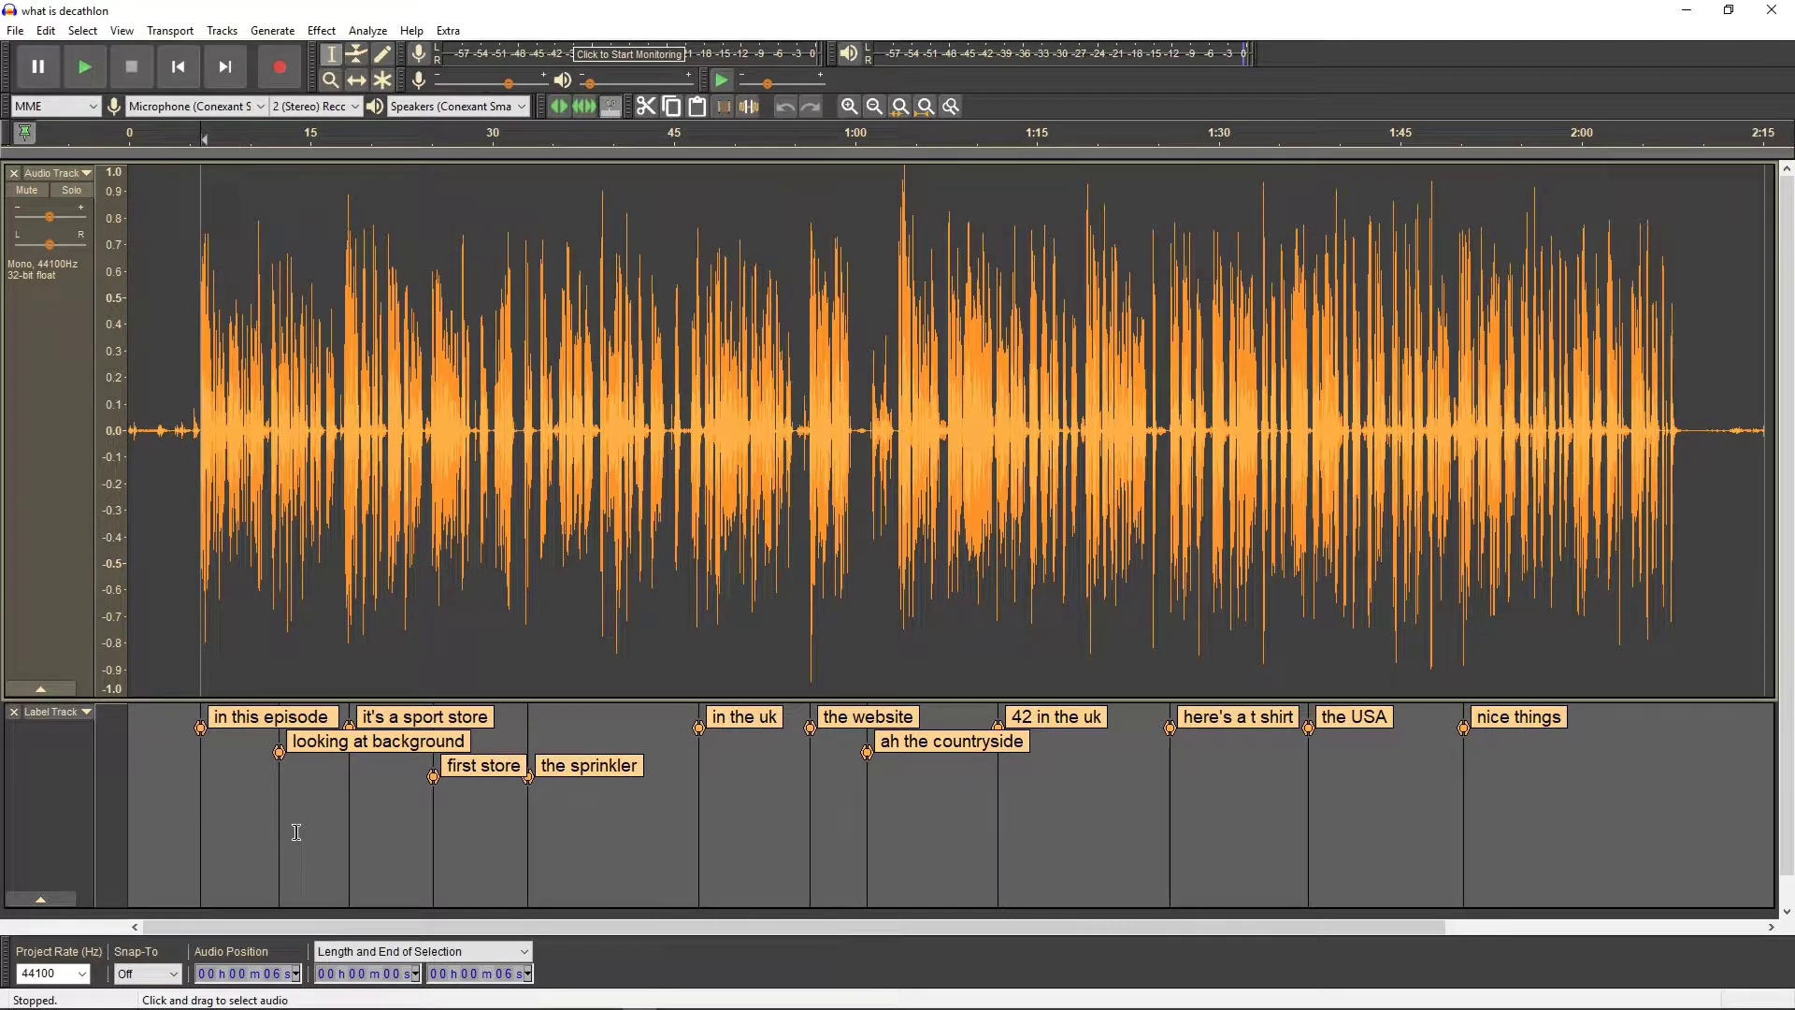
key("space")
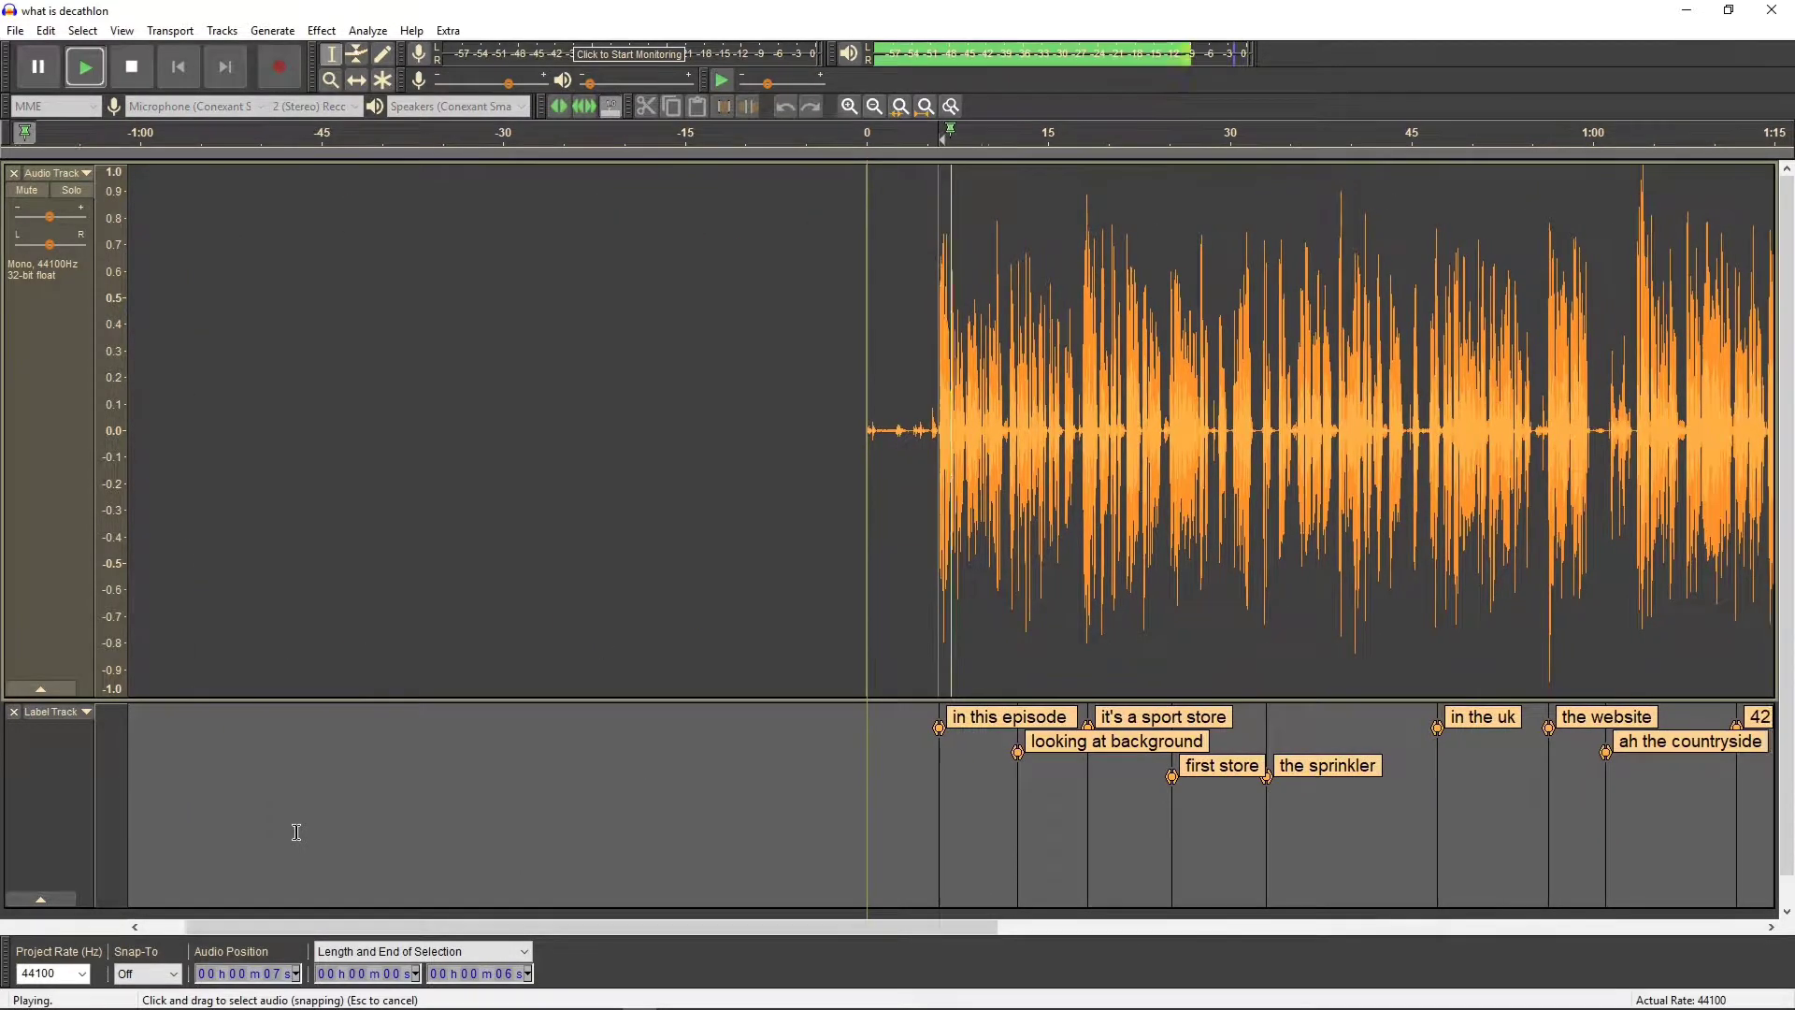
key("space")
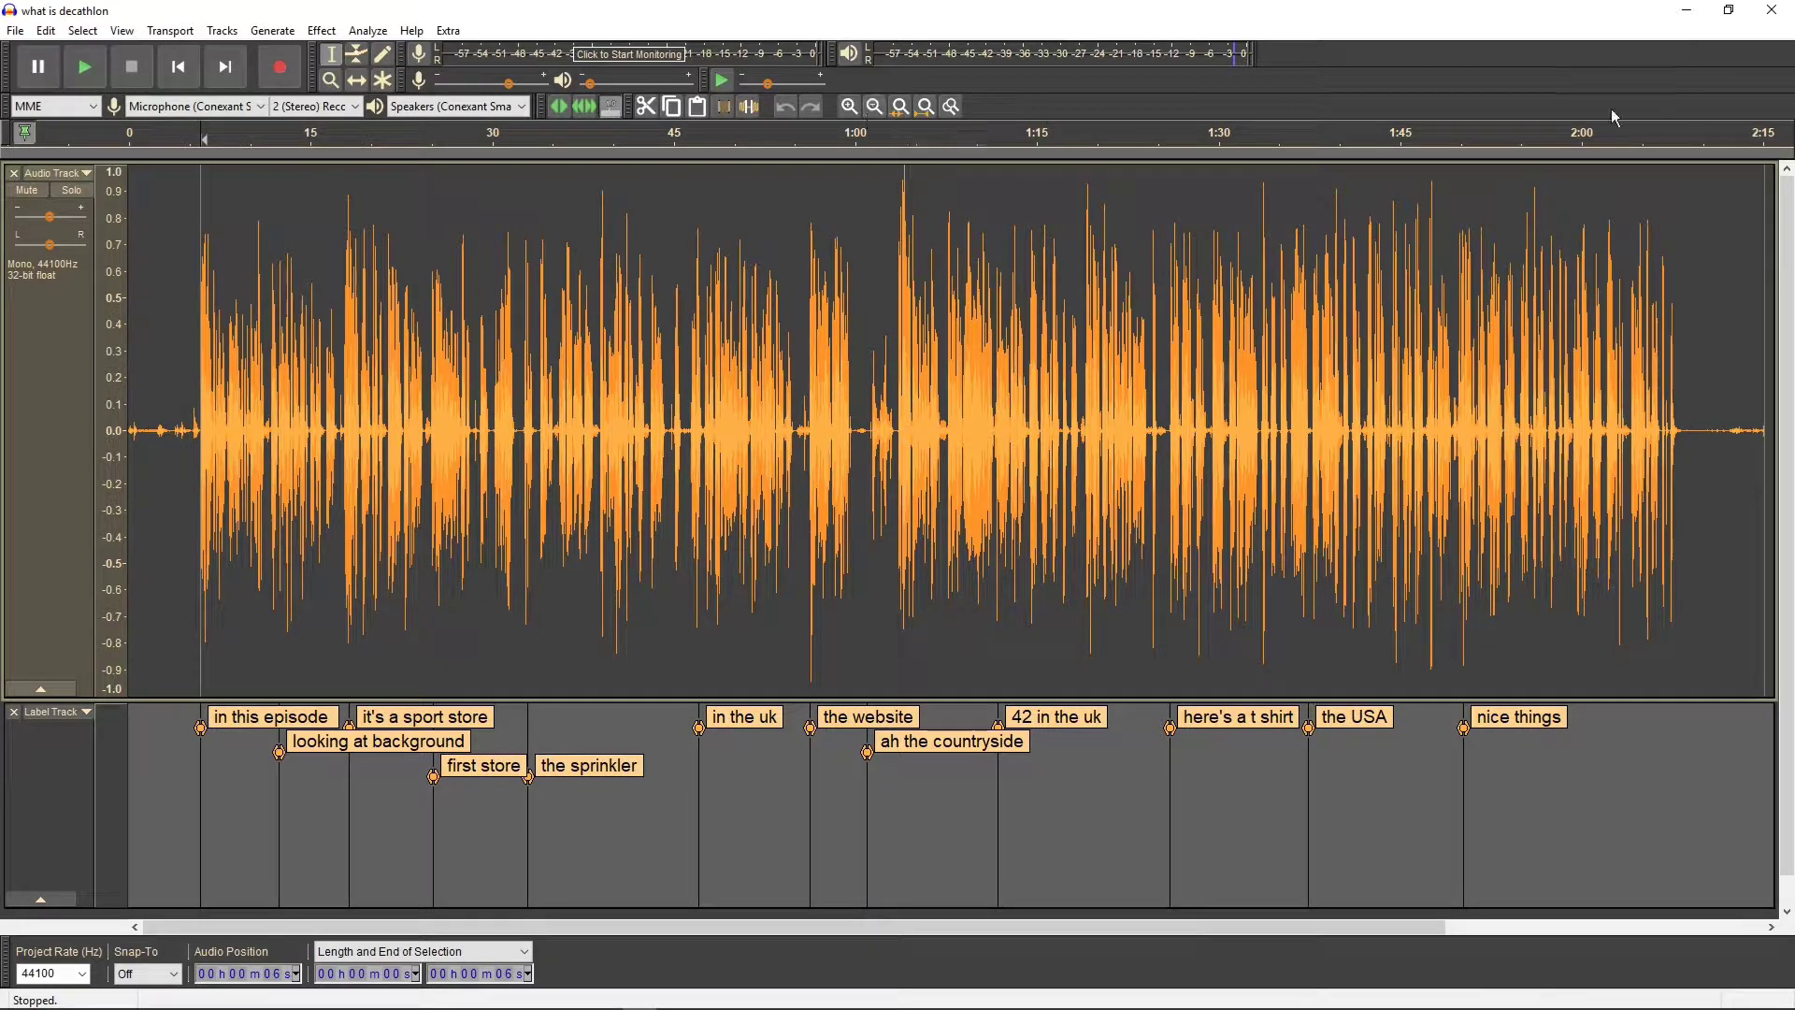
Step: Zoom in twice, unpin the play head, and play briefly from 6 seconds
left_click(849, 108)
left_click(849, 107)
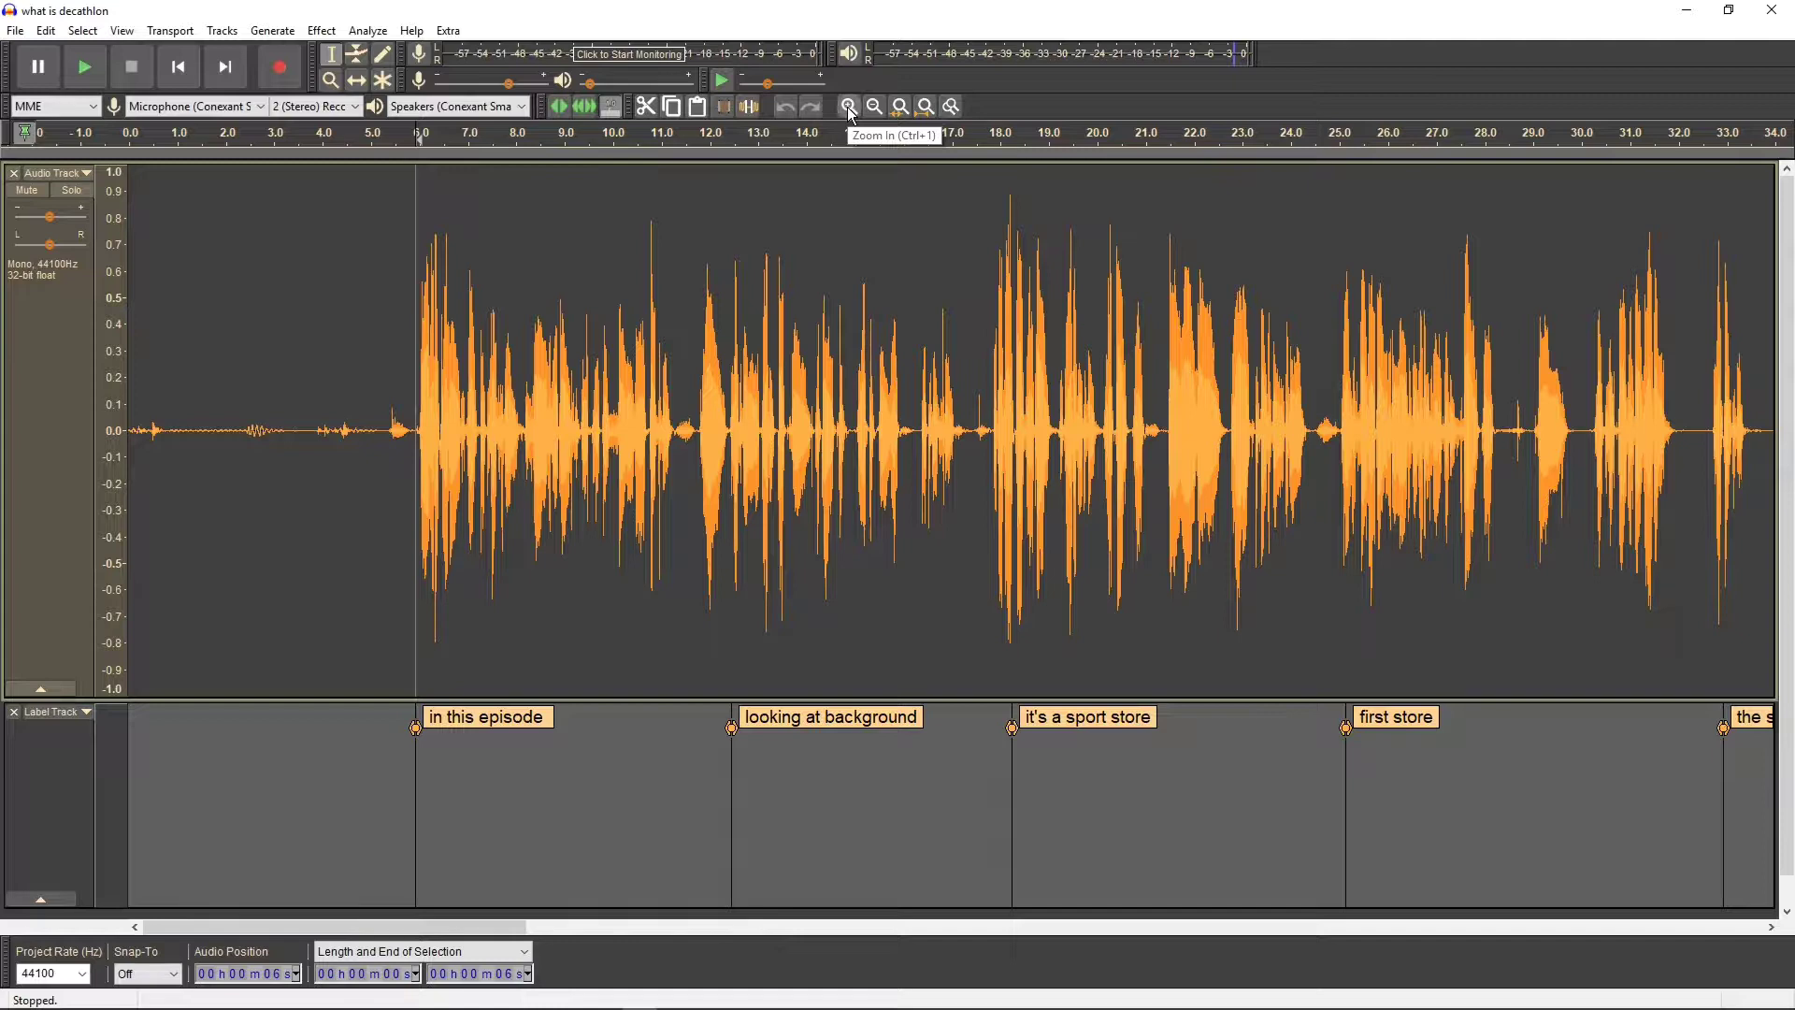
left_click(26, 136)
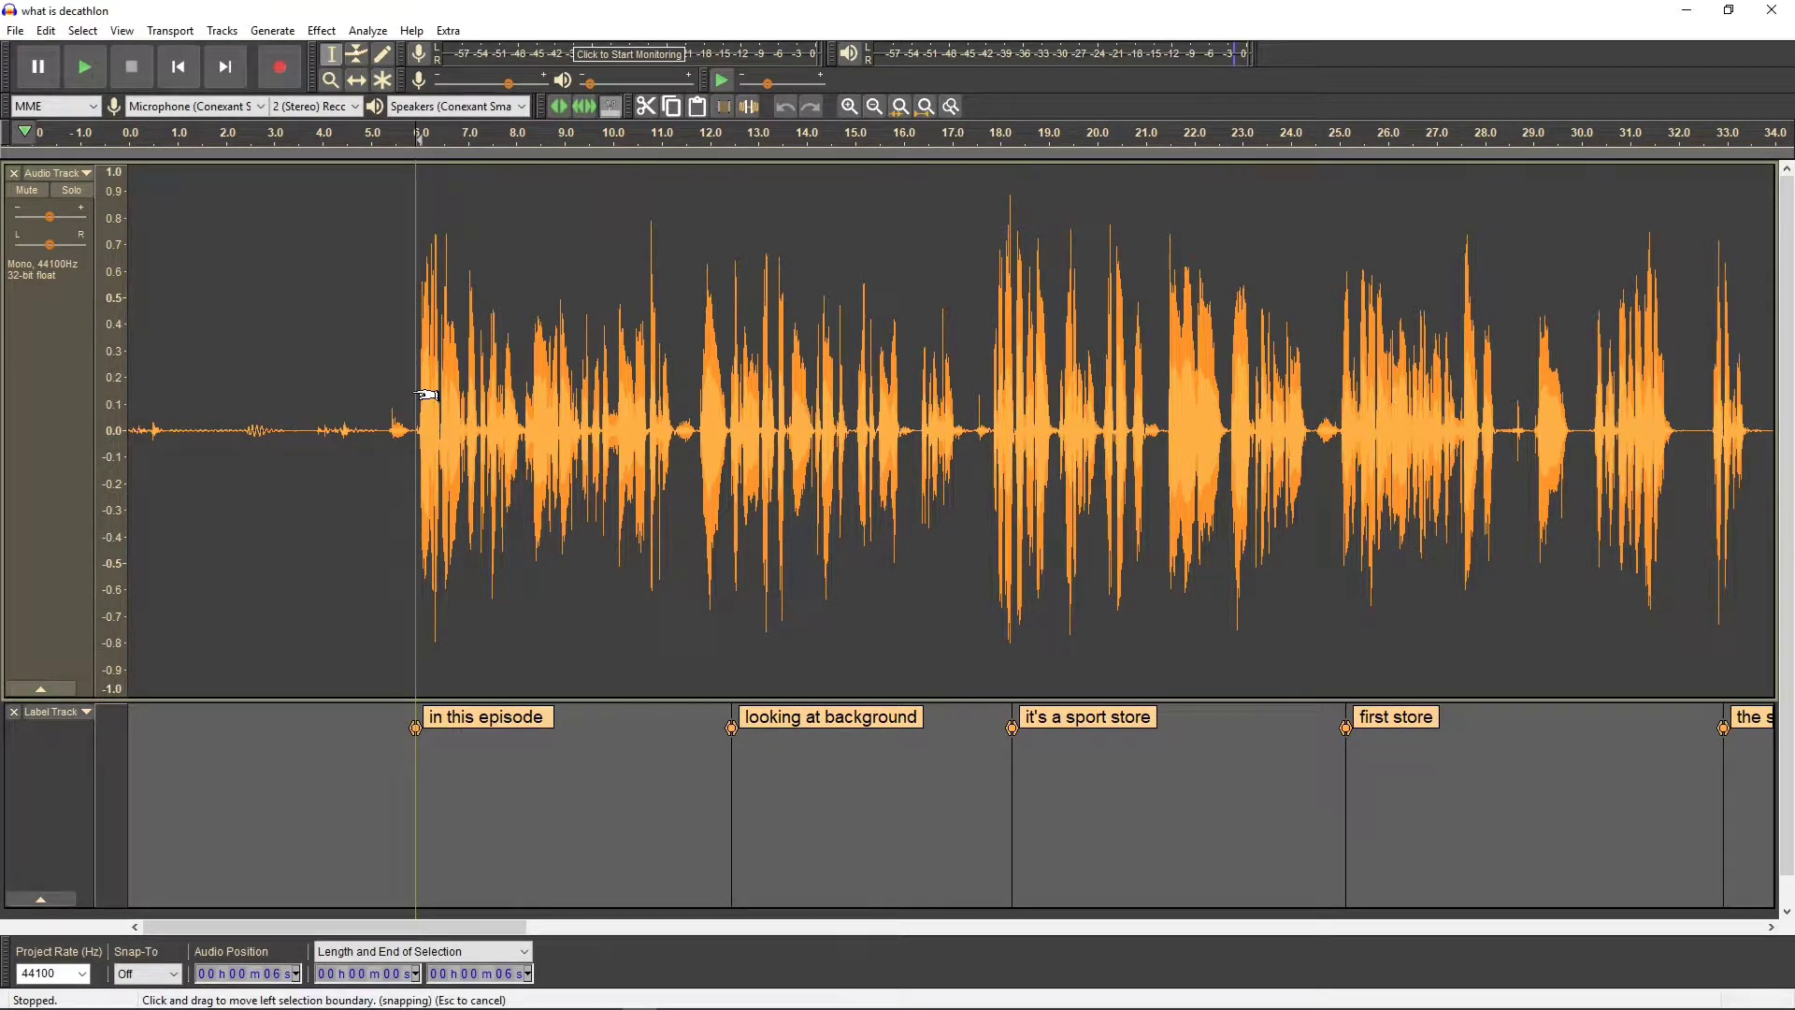
key("space")
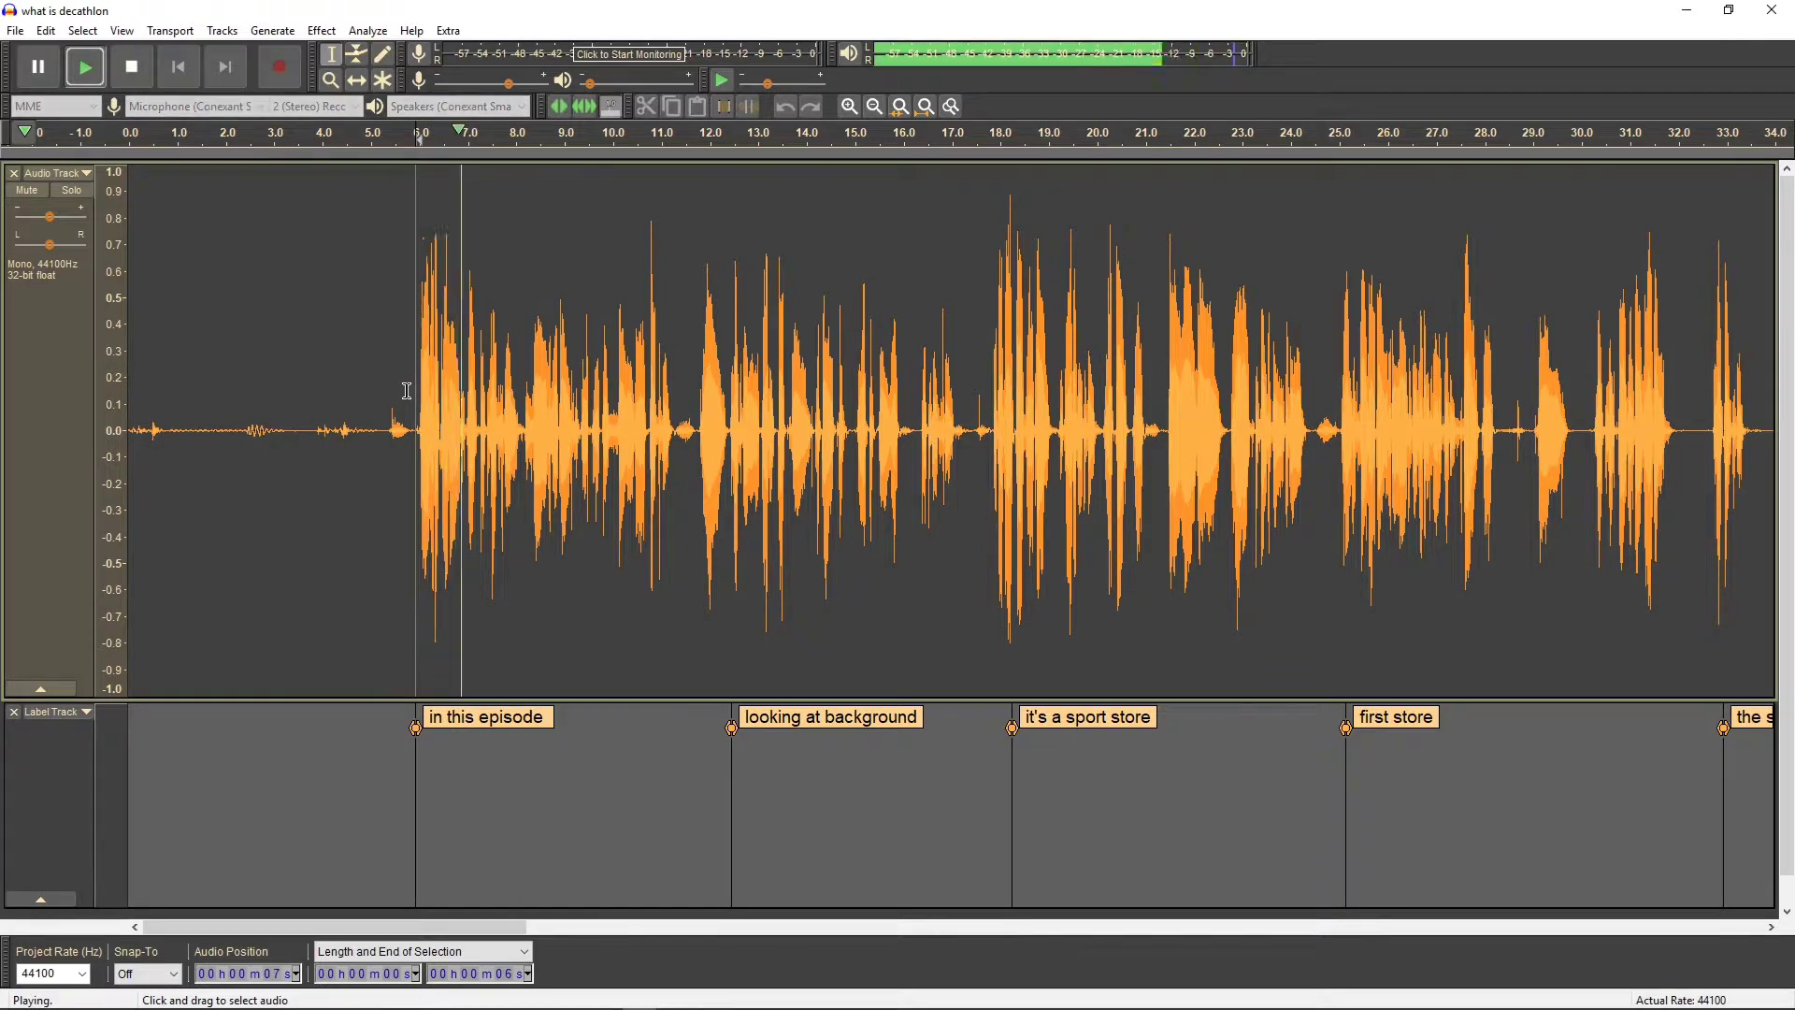
key("space")
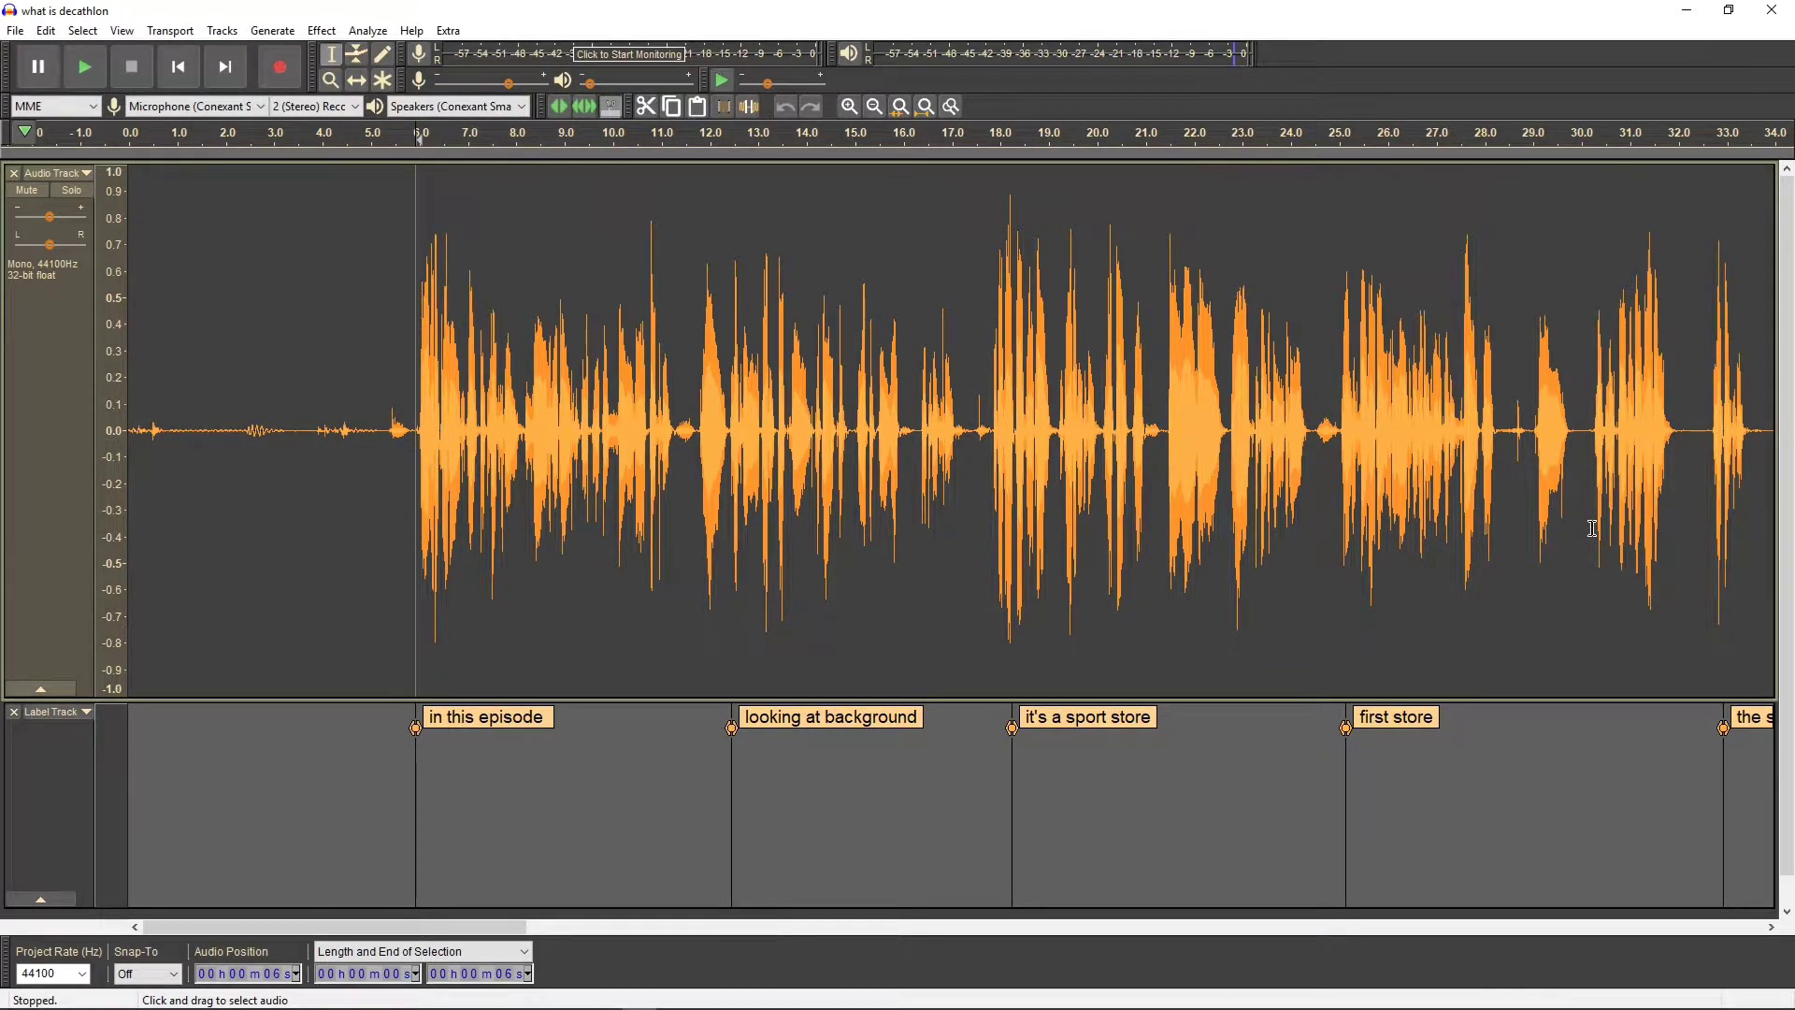
Step: Play briefly from about 32 seconds, then start playback from 39 seconds
left_click(1685, 433)
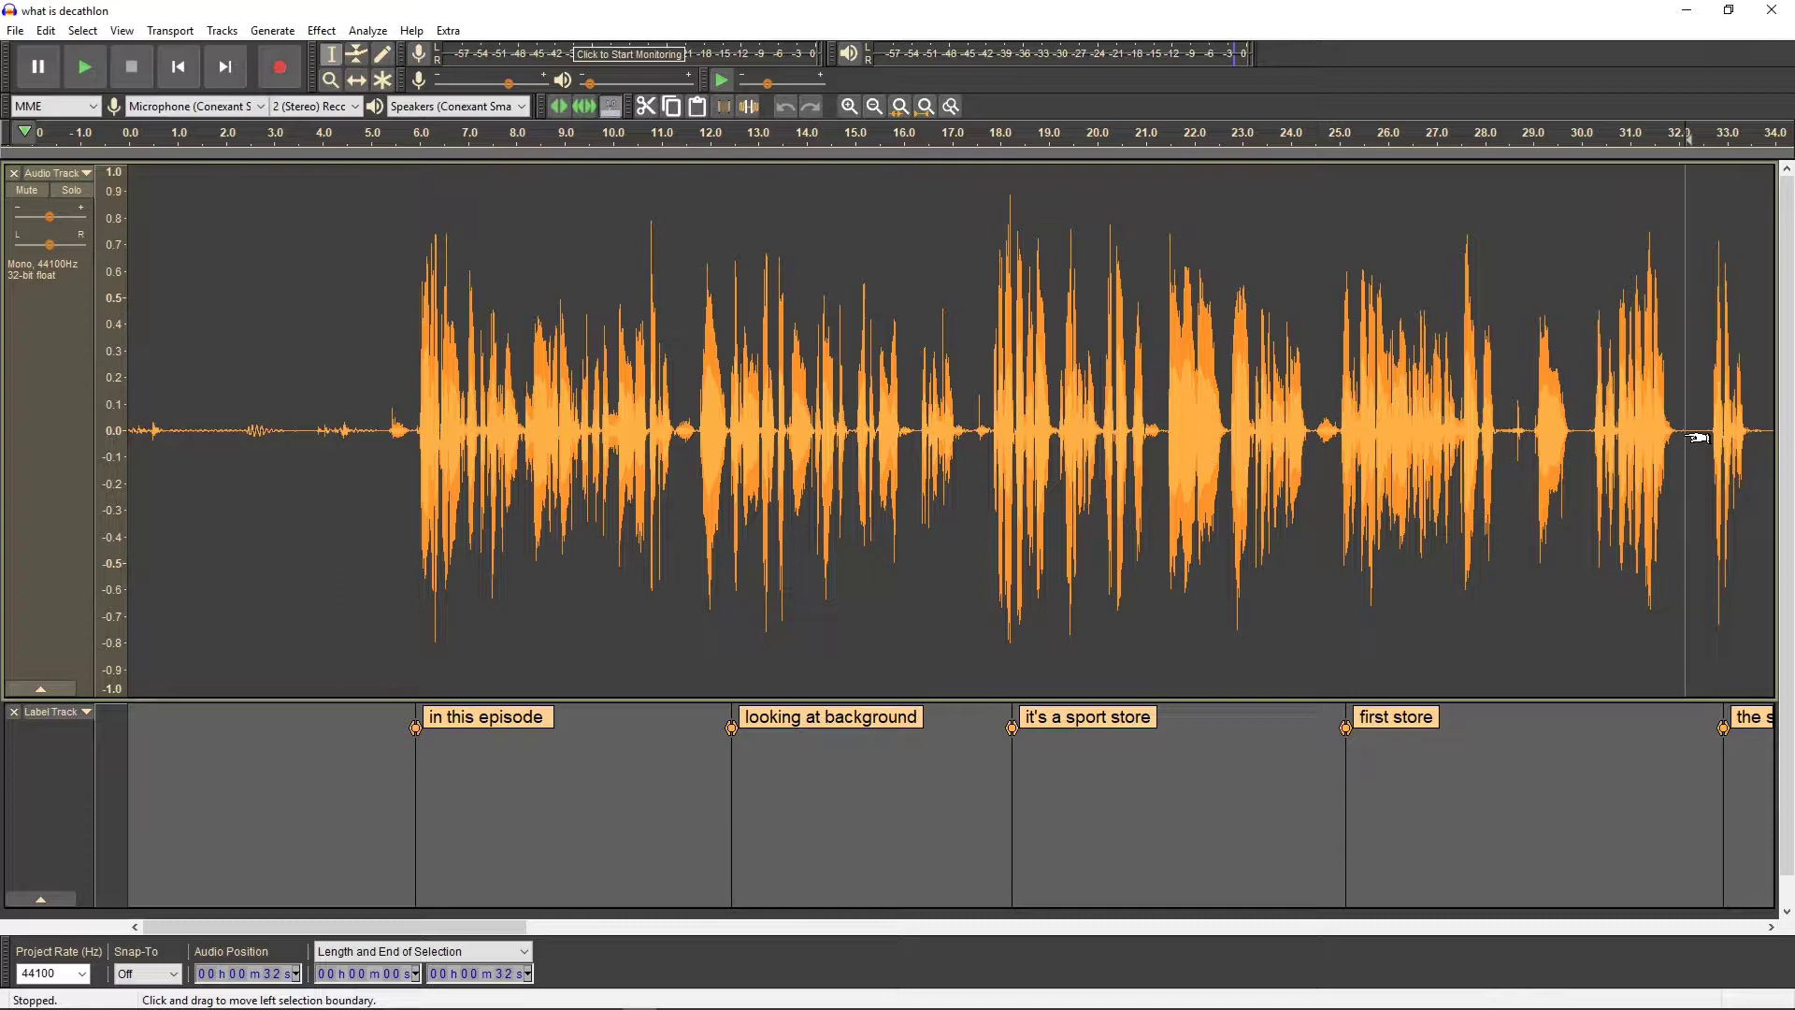
key("space")
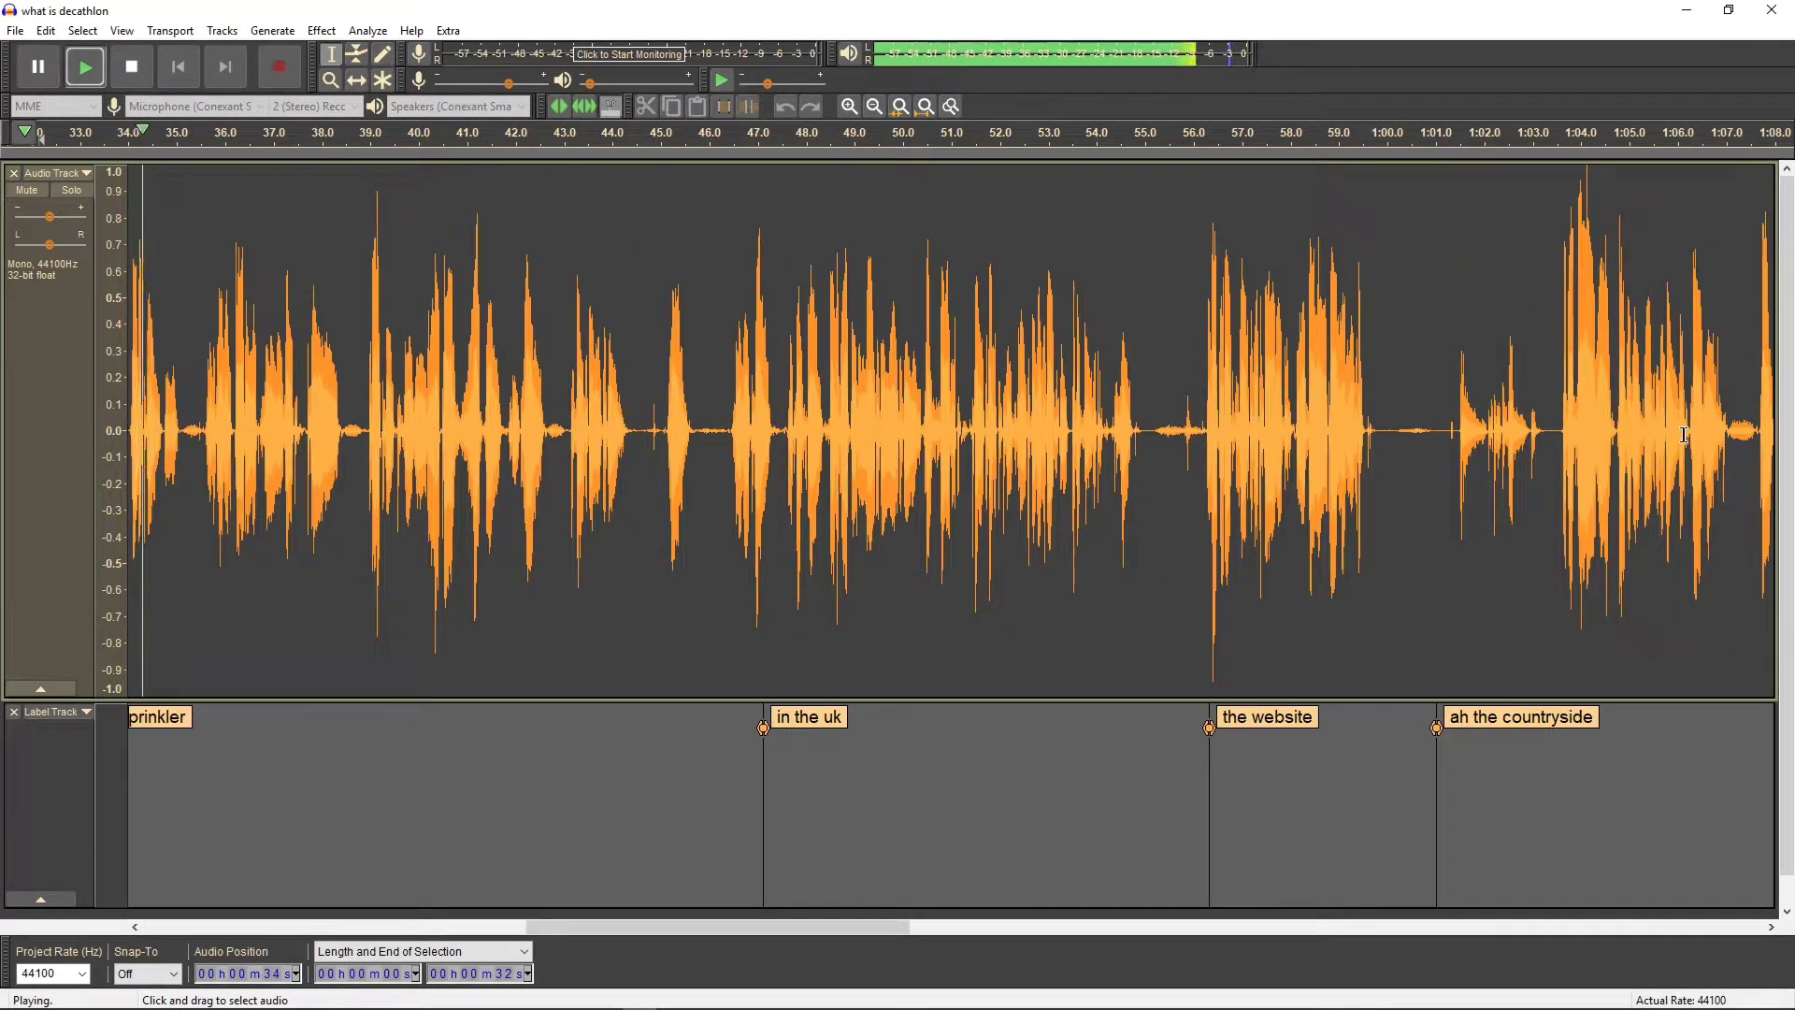
key("space")
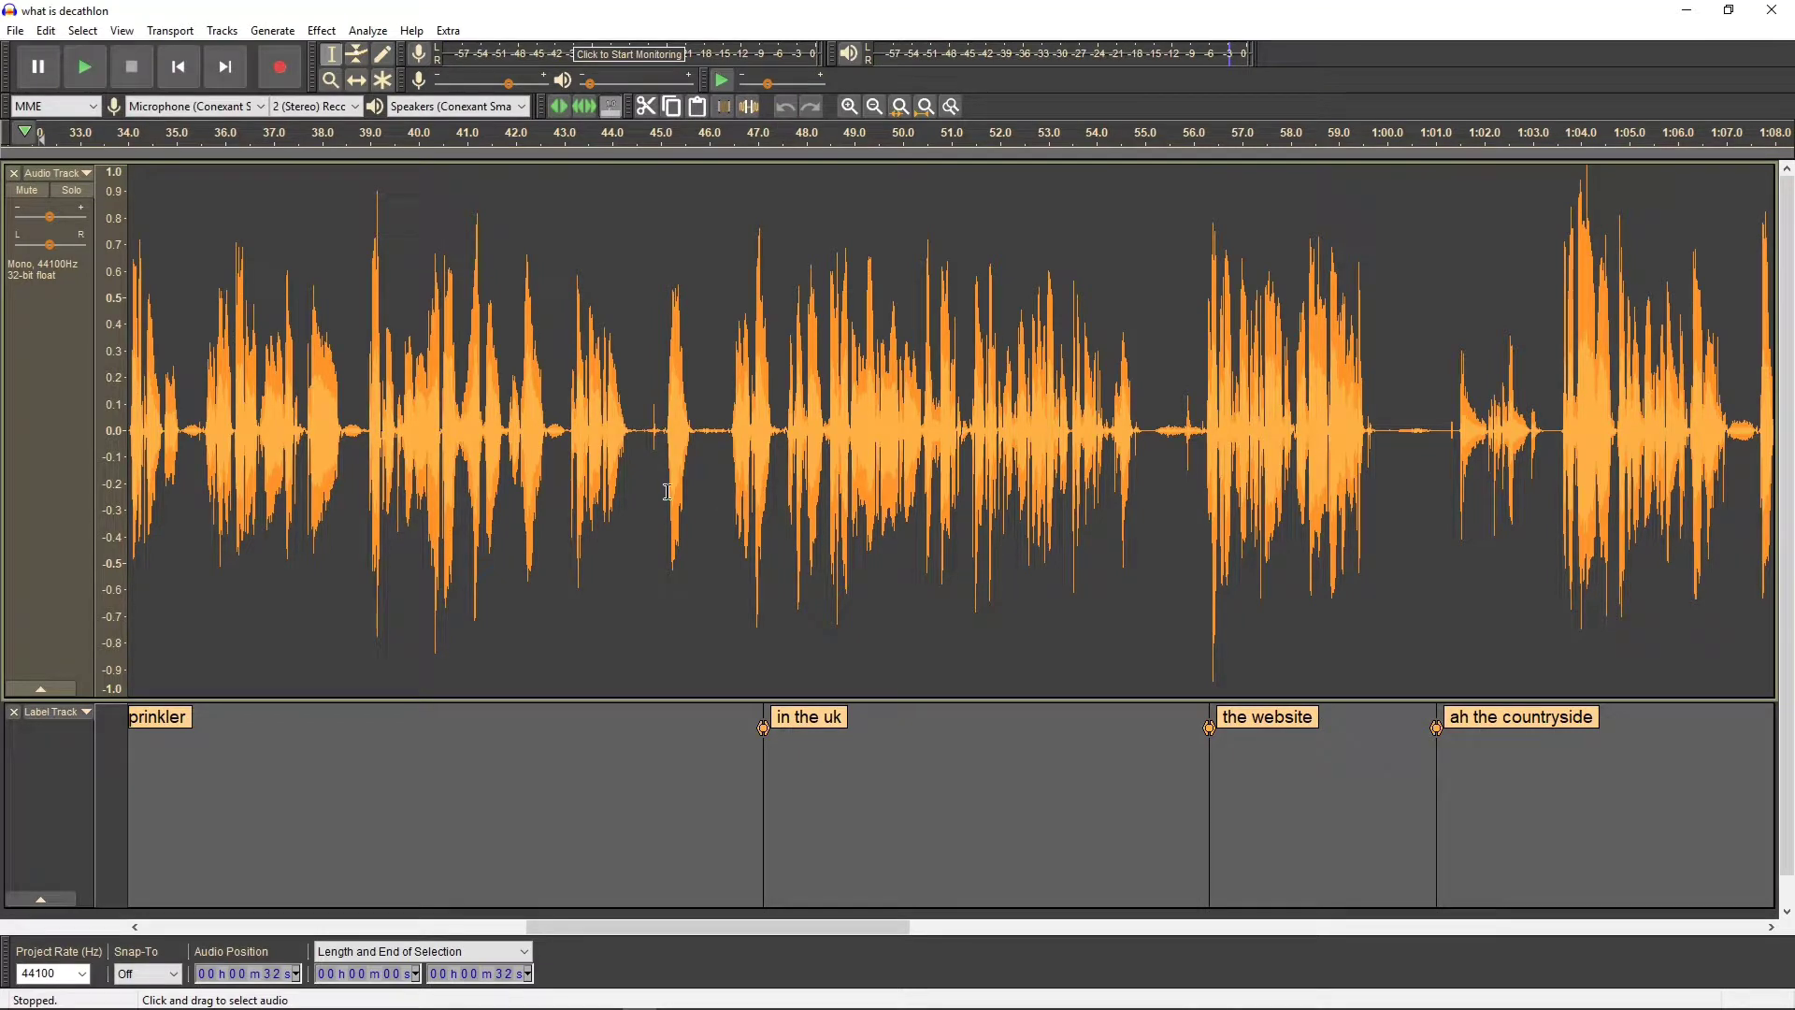
left_click(362, 420)
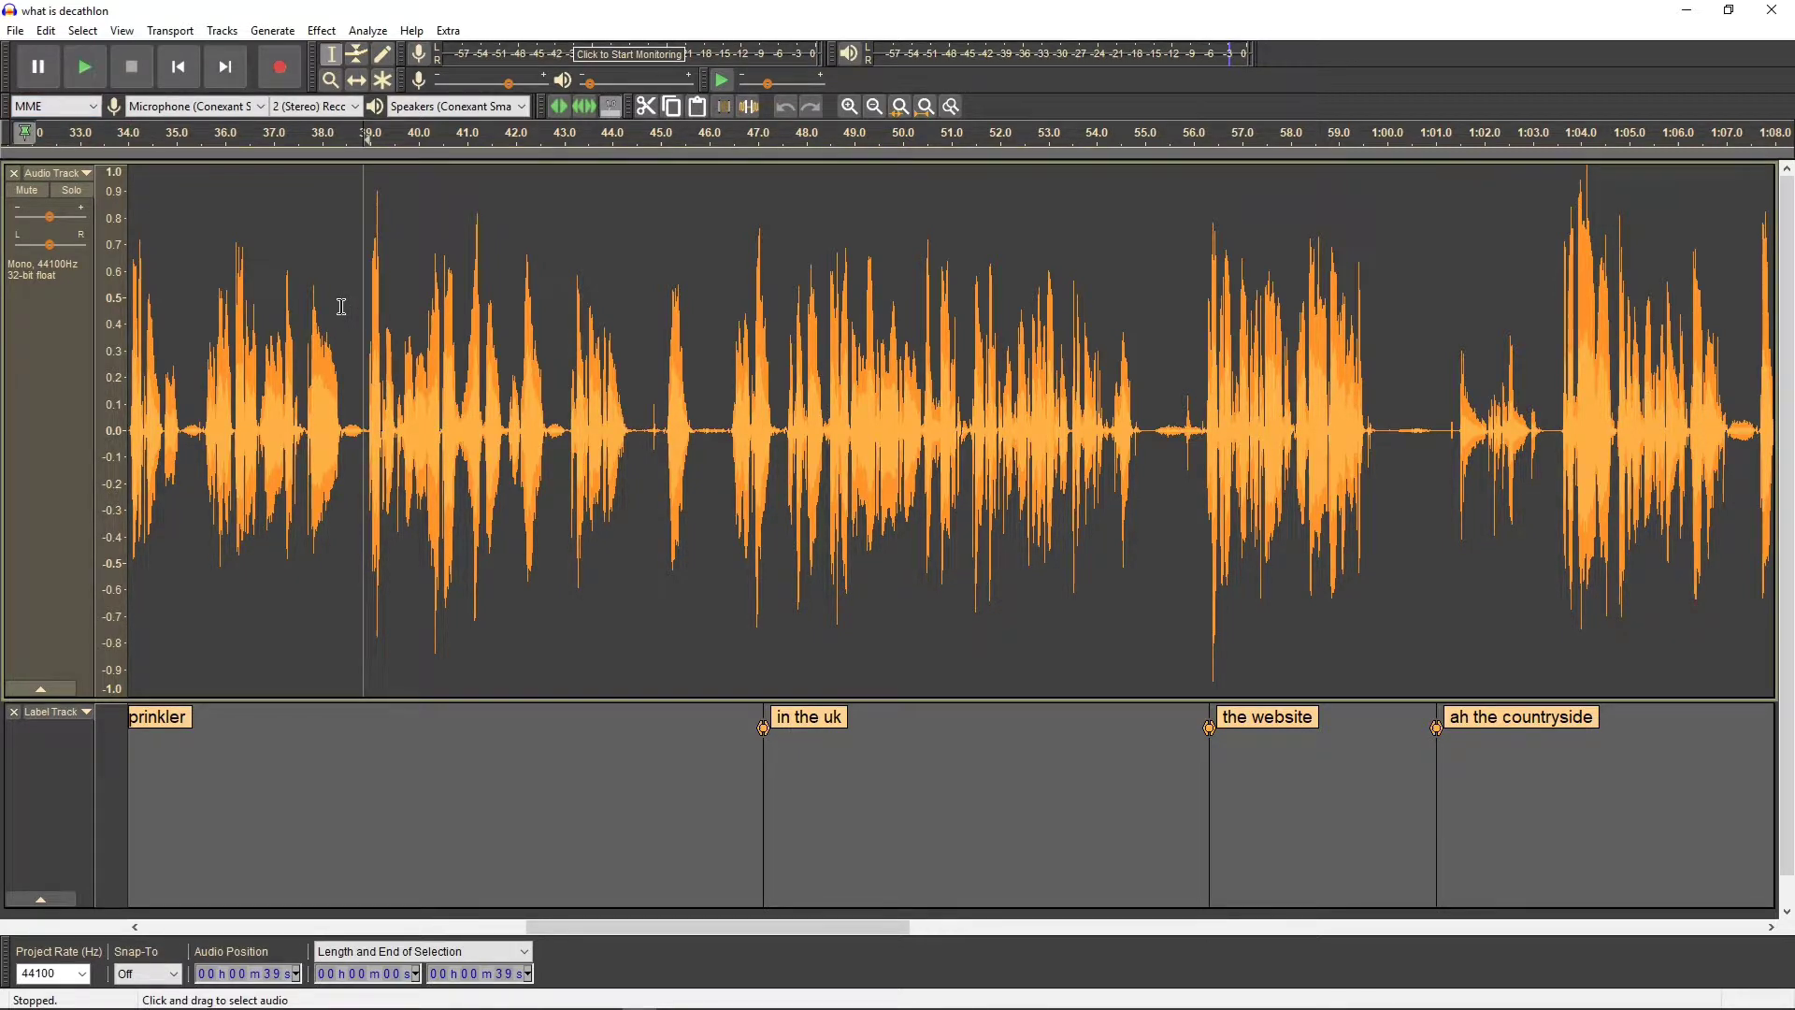
key("space")
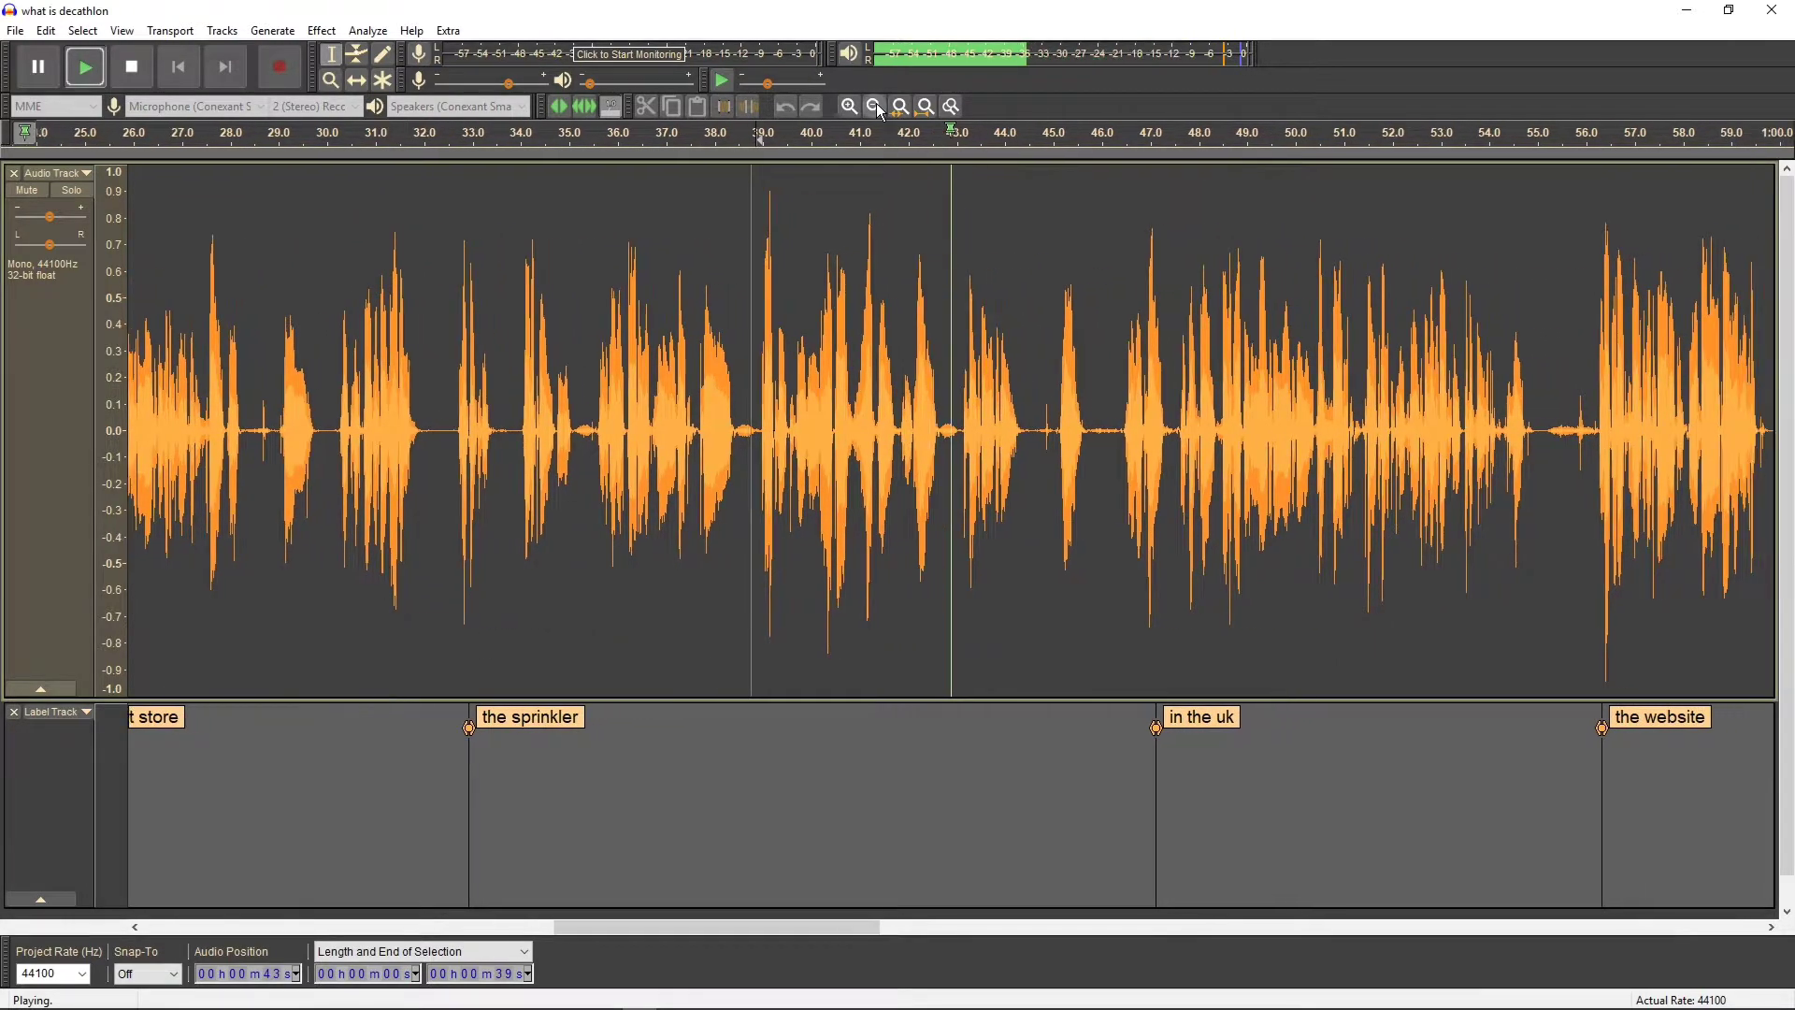
Step: Stop playback, zoom out twice, and play briefly from 11 seconds
key("space")
left_click(875, 106)
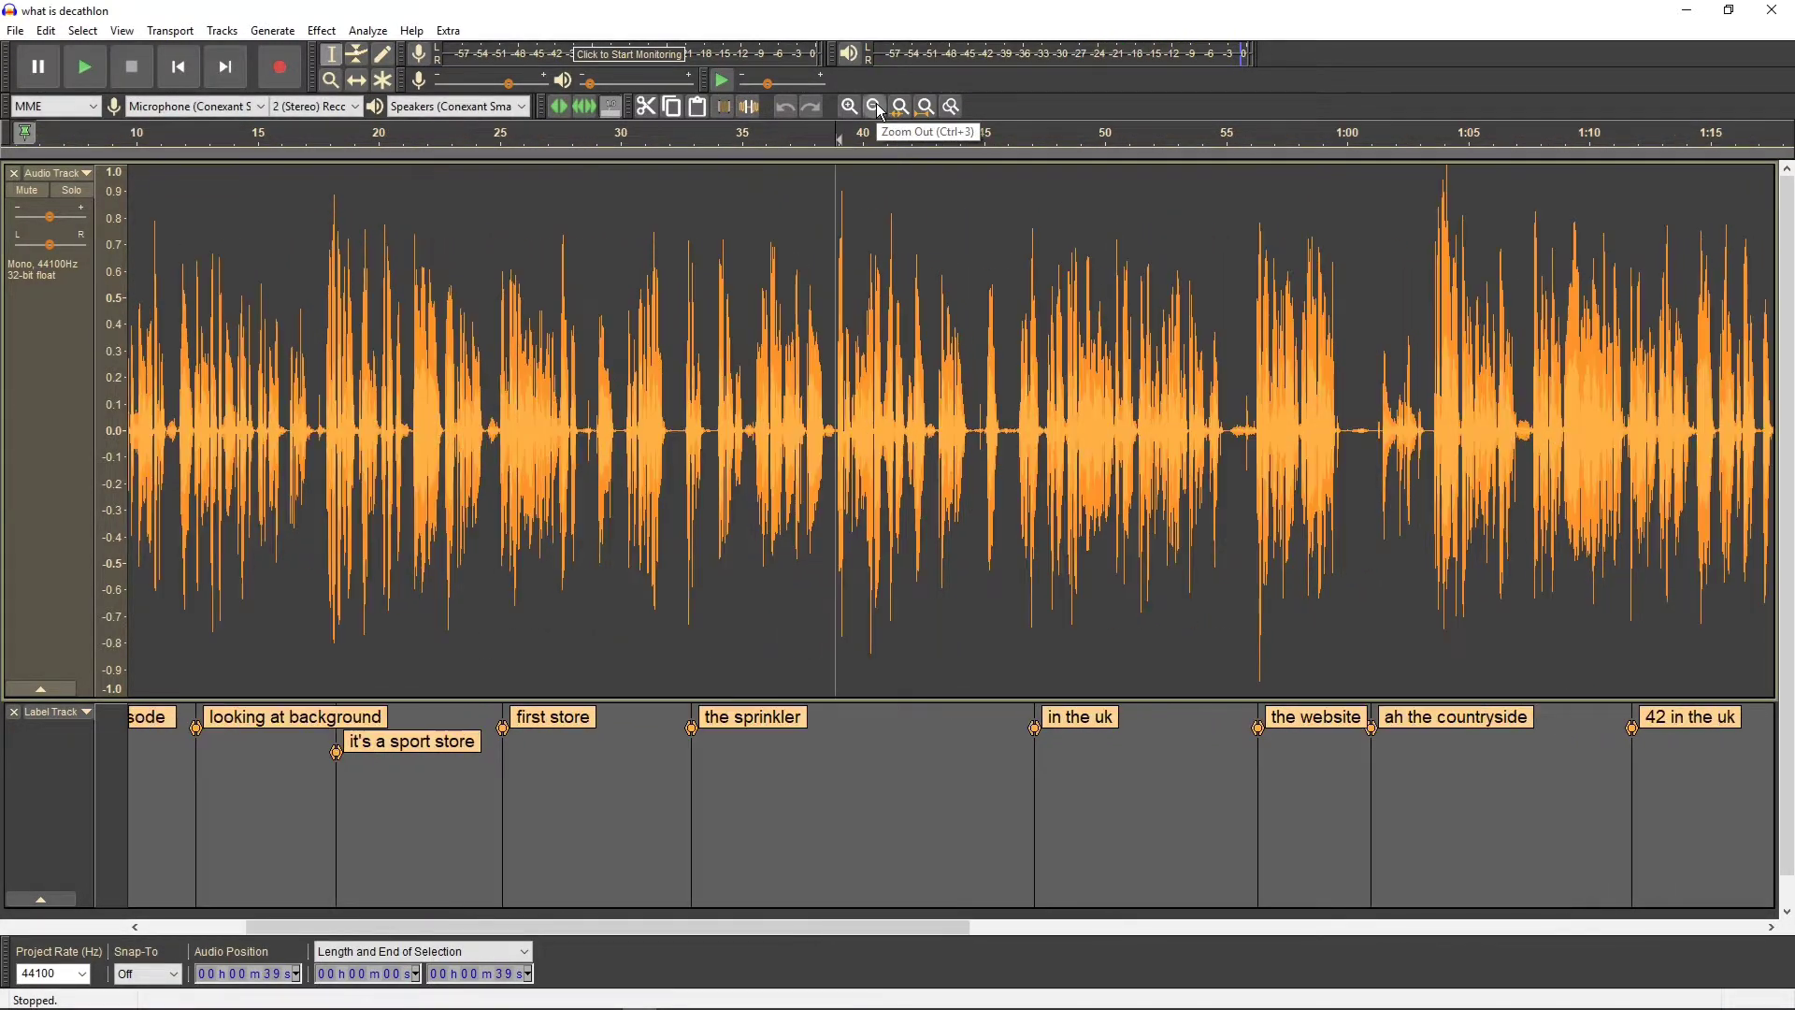
left_click(876, 107)
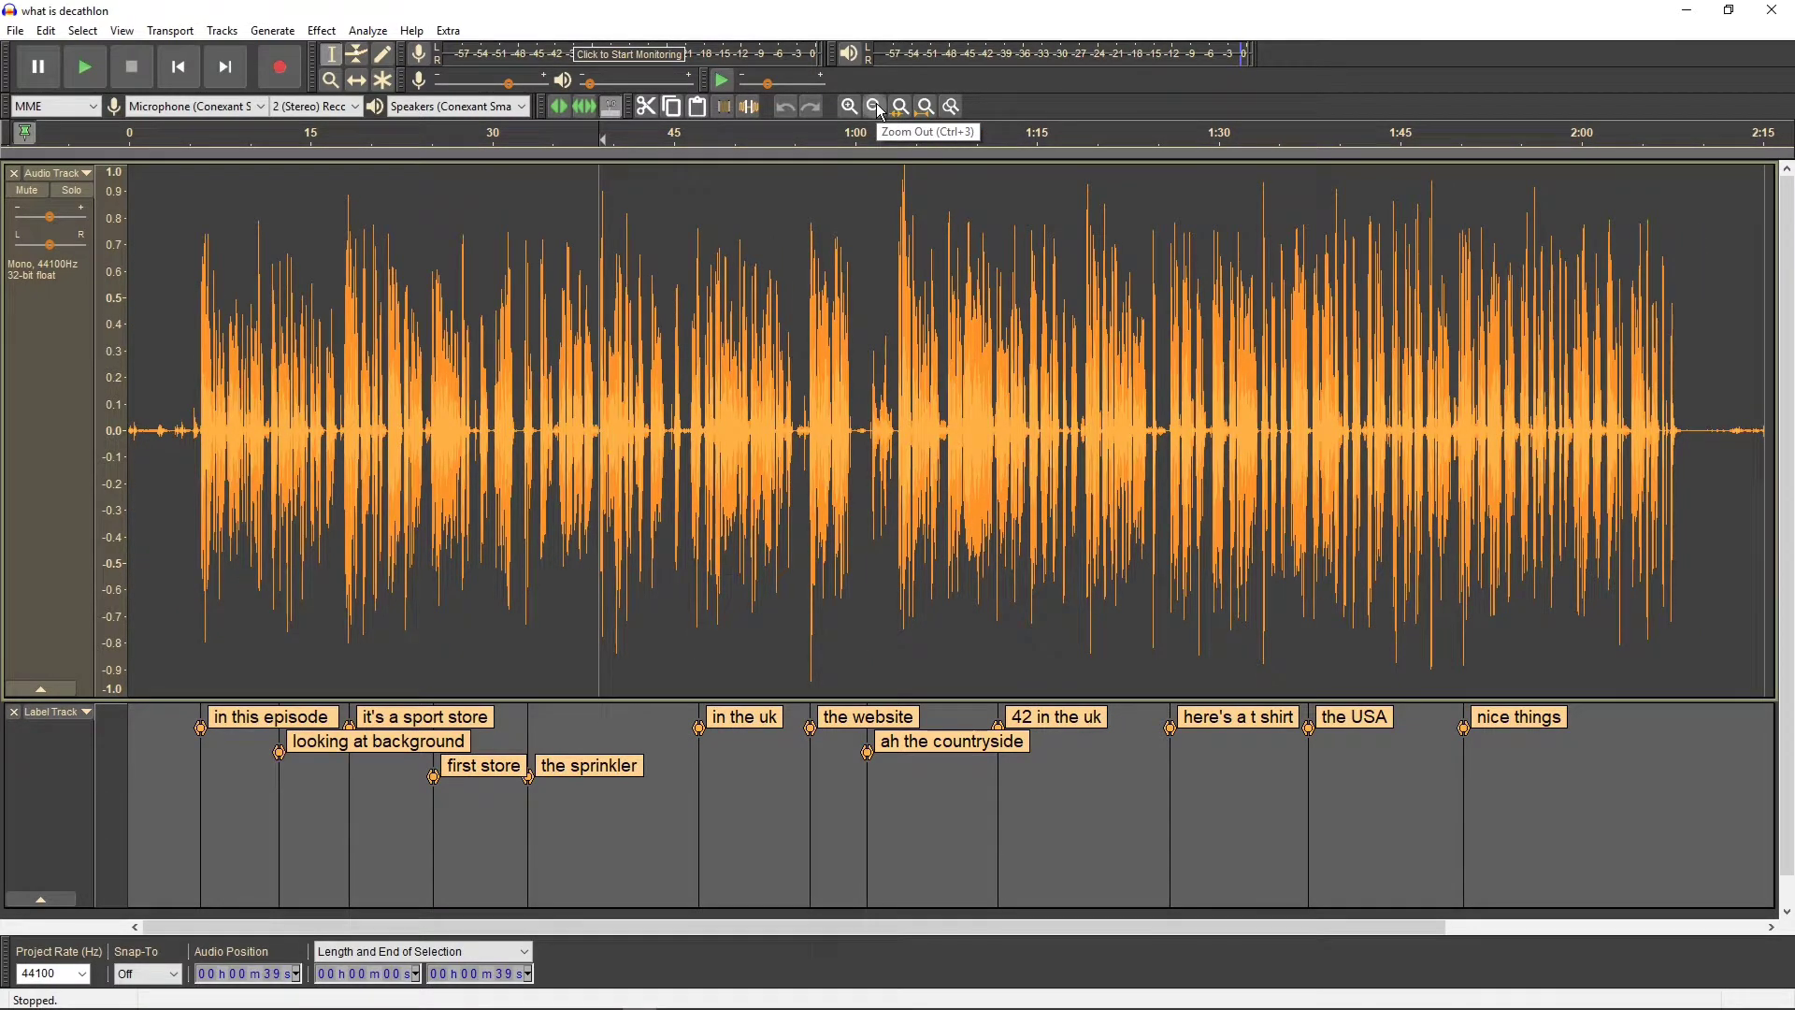
left_click(267, 439)
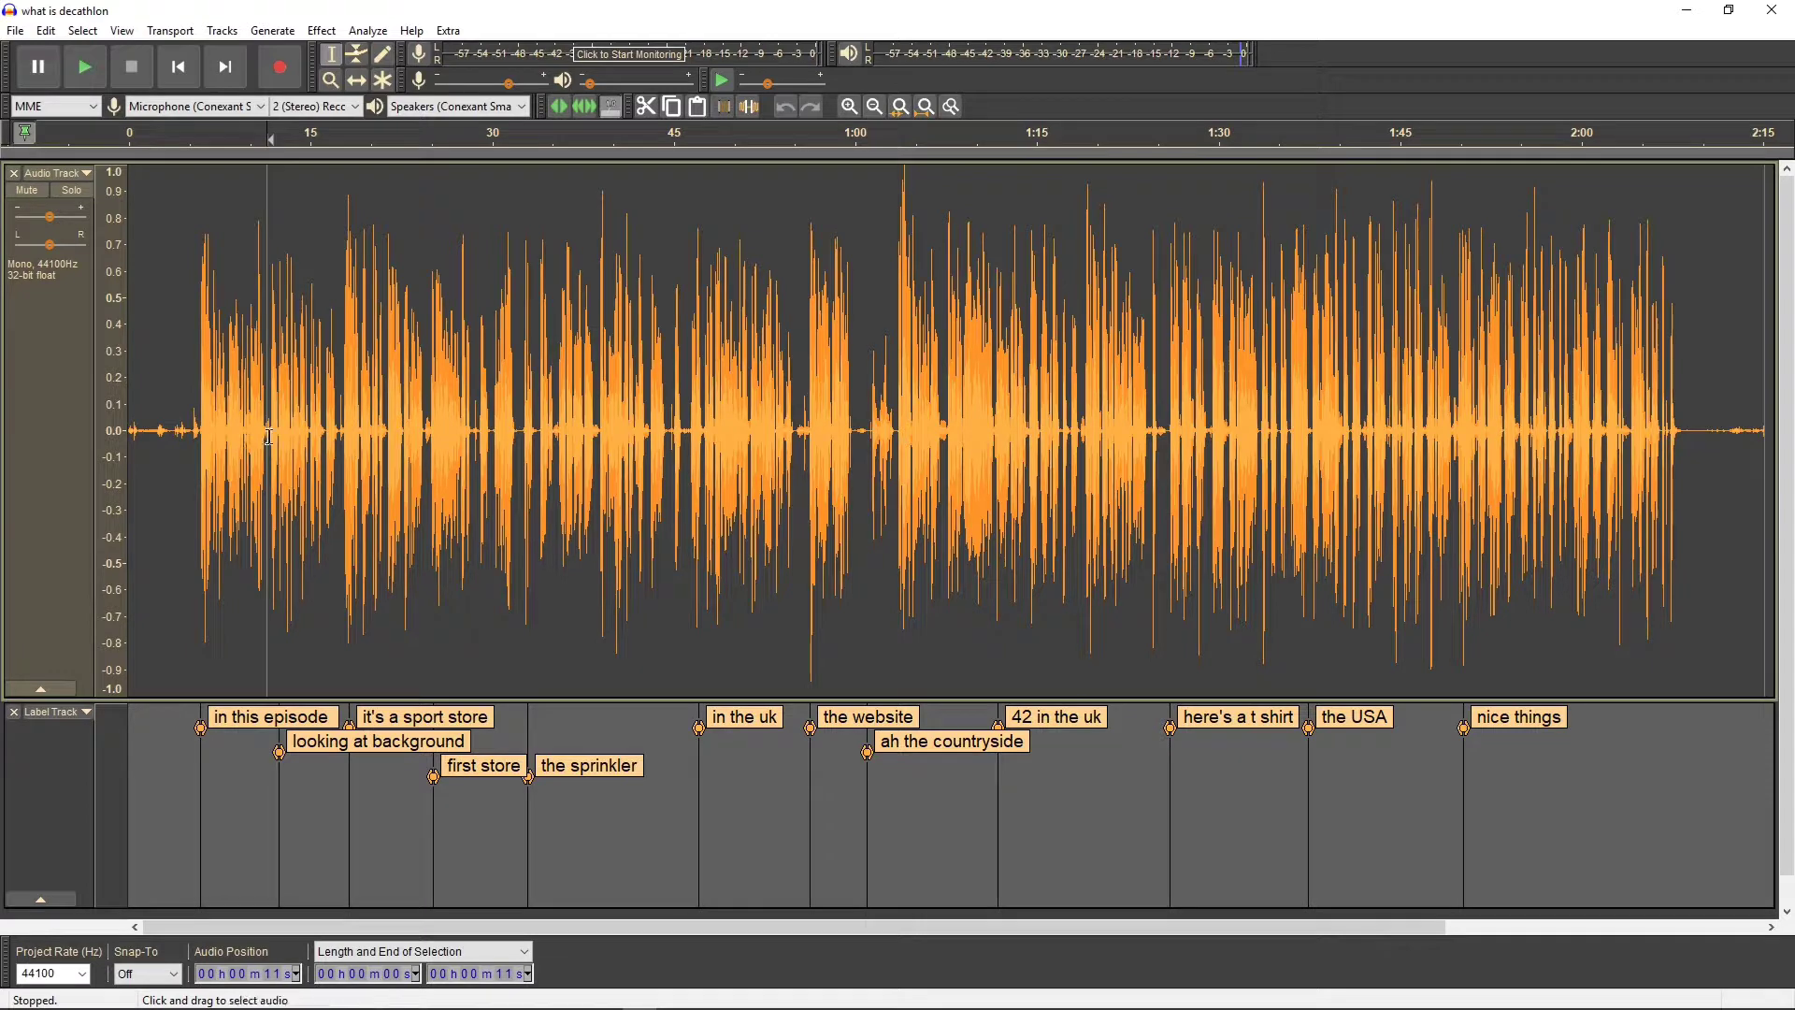
key("space")
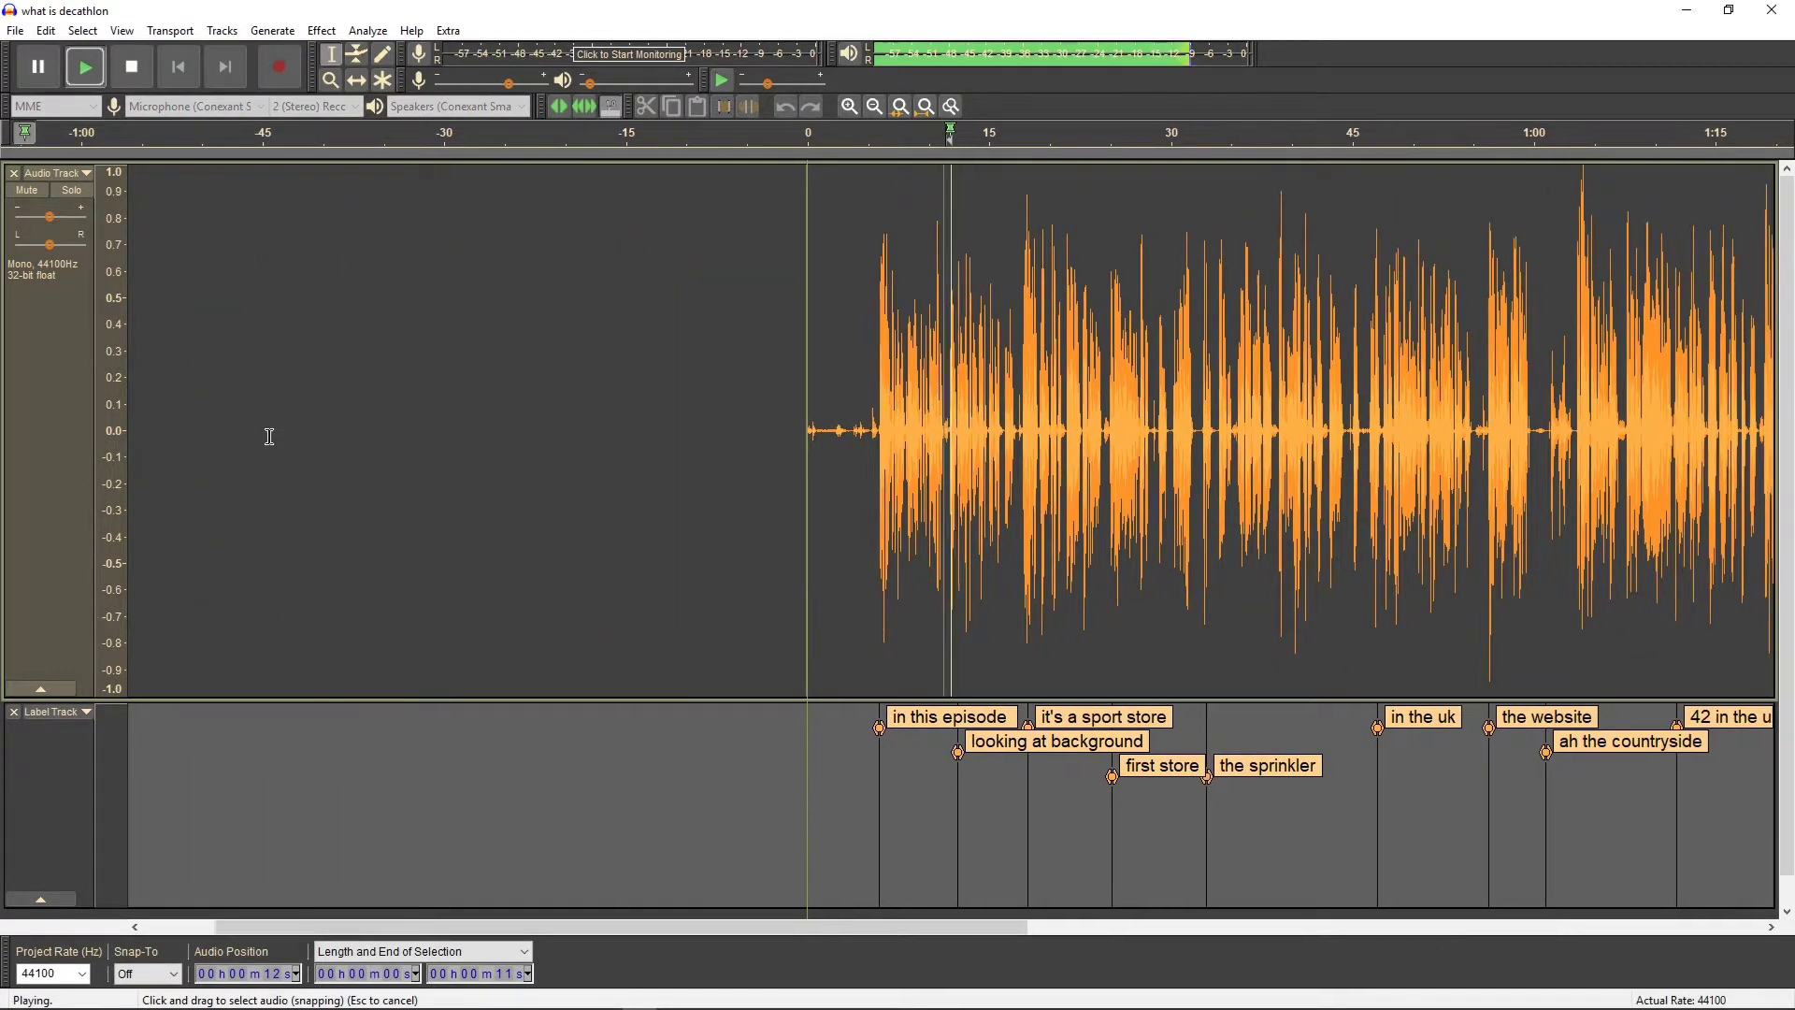
key("space")
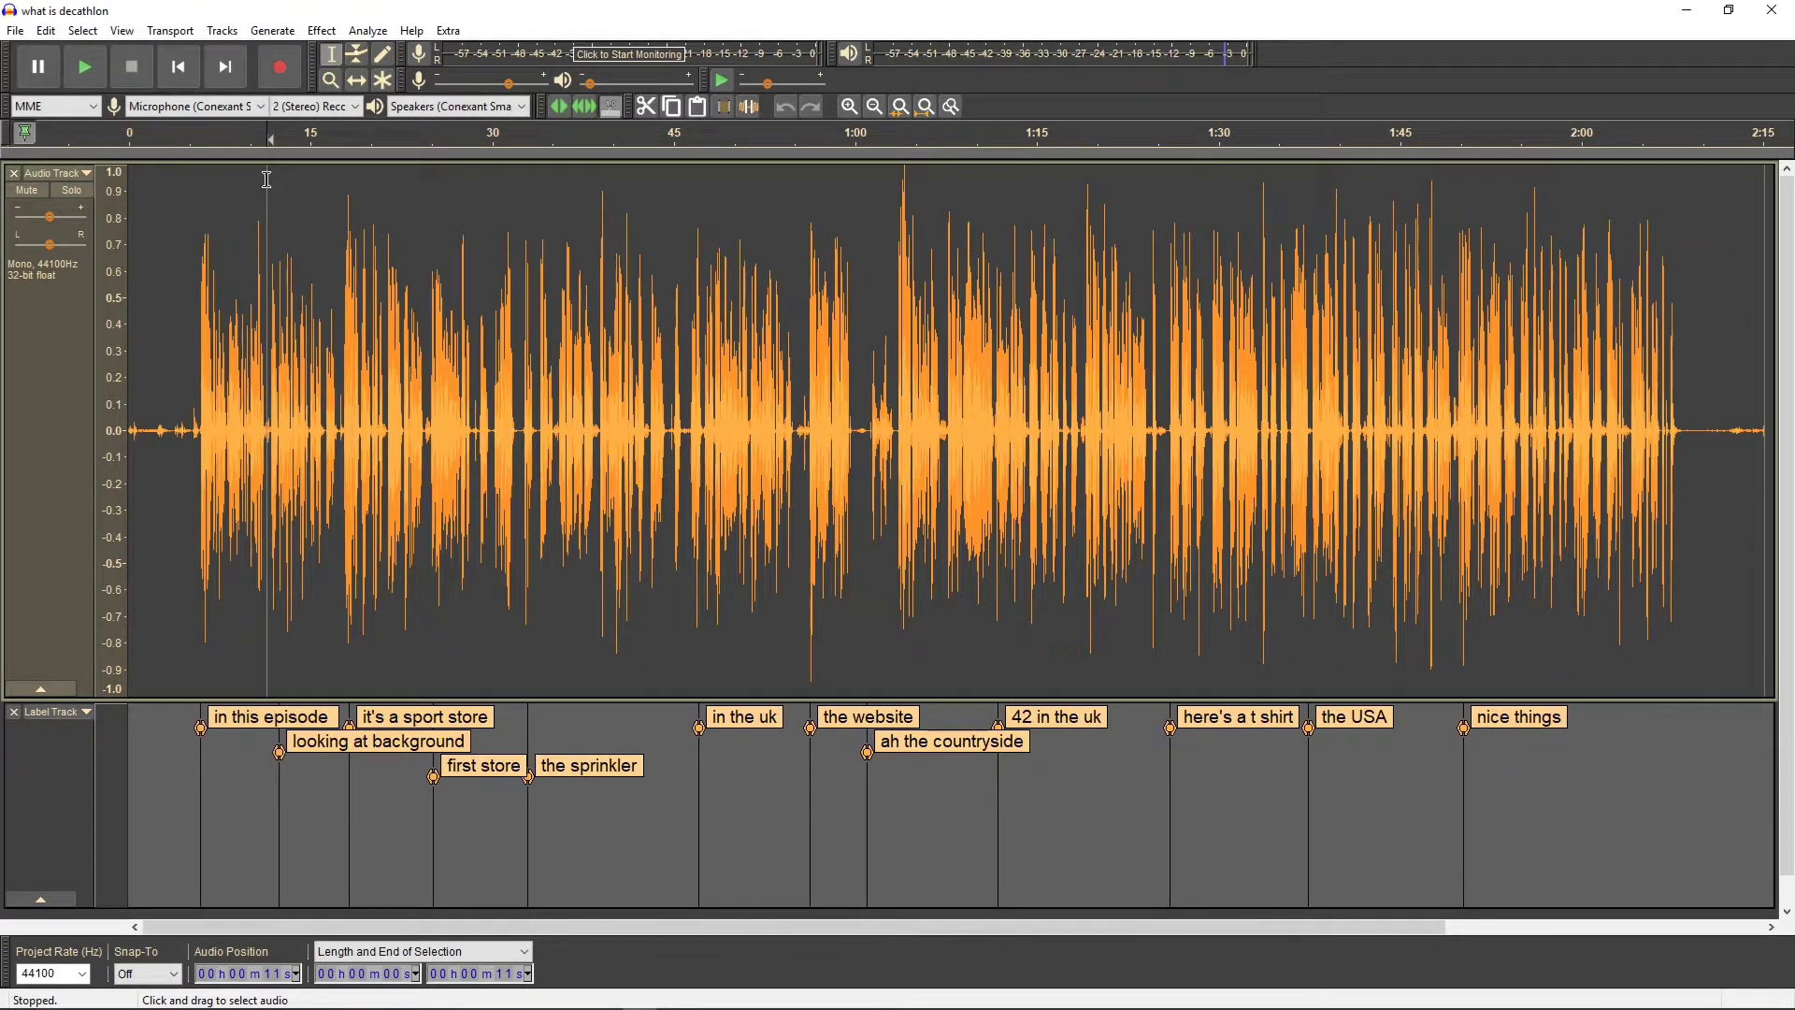
Step: Zoom in, zoom back out to the first minute, and replay from near 11 seconds
left_click(853, 108)
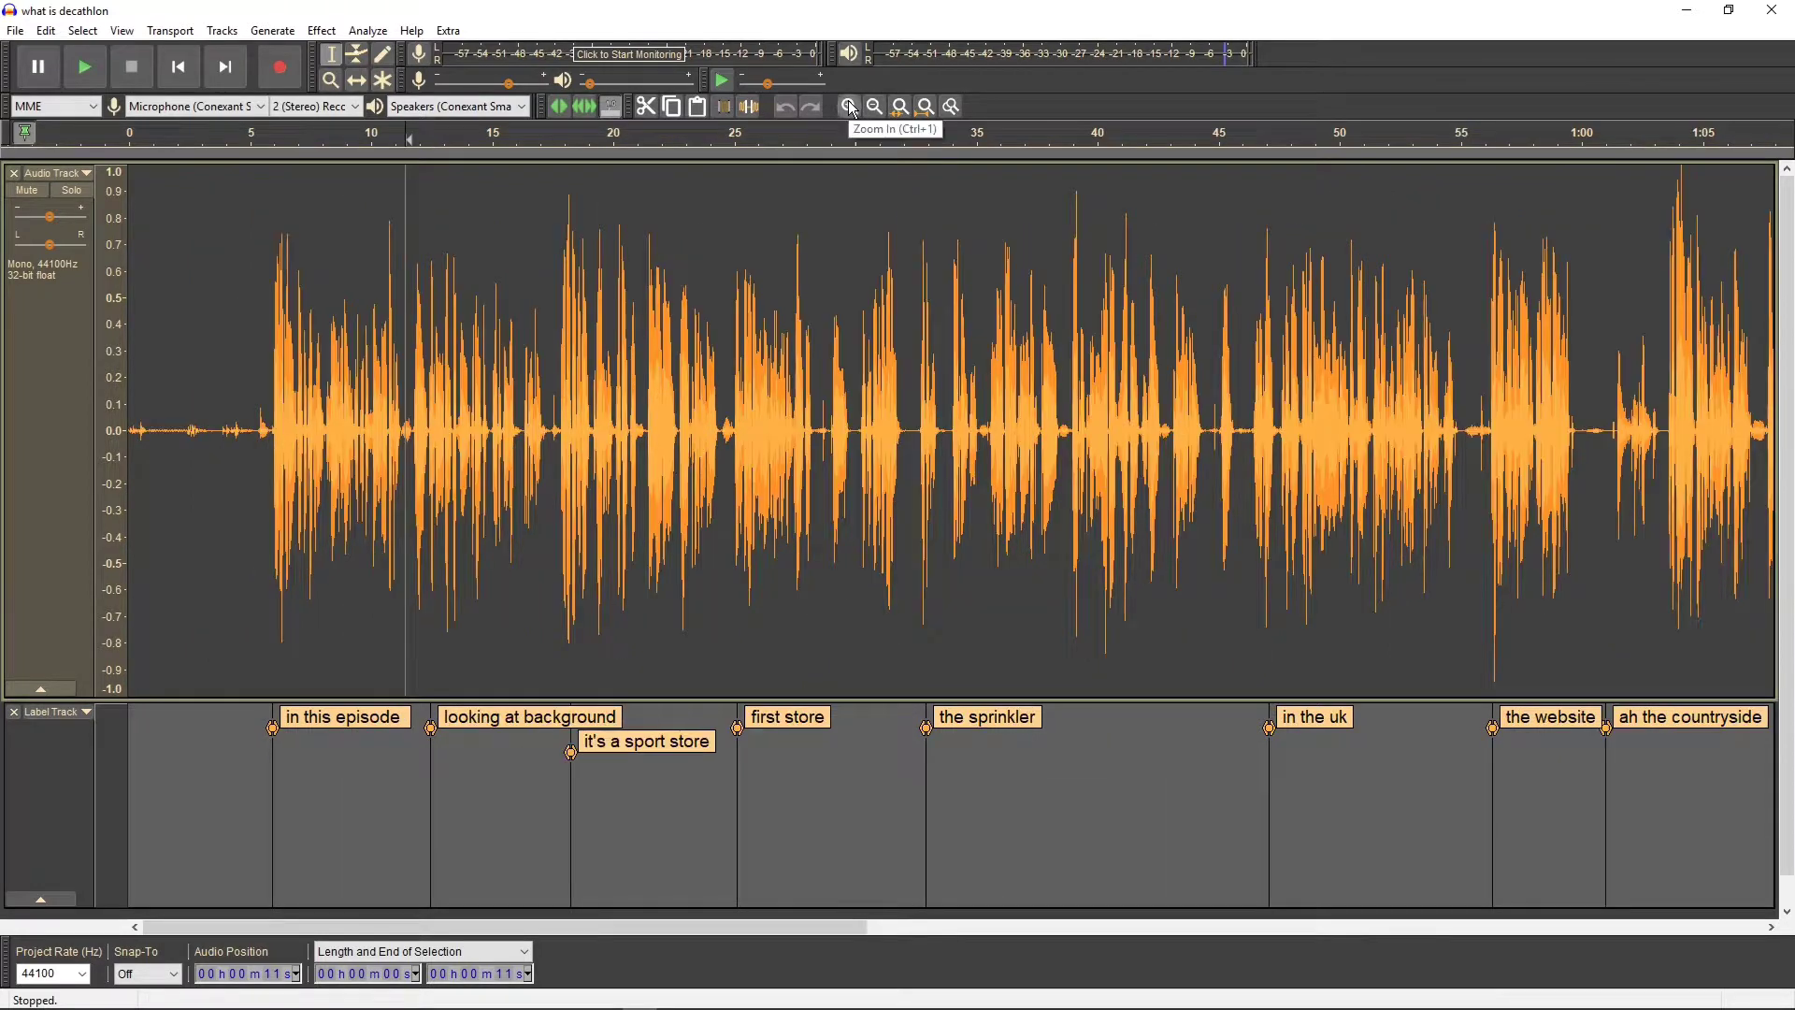
left_click(851, 106)
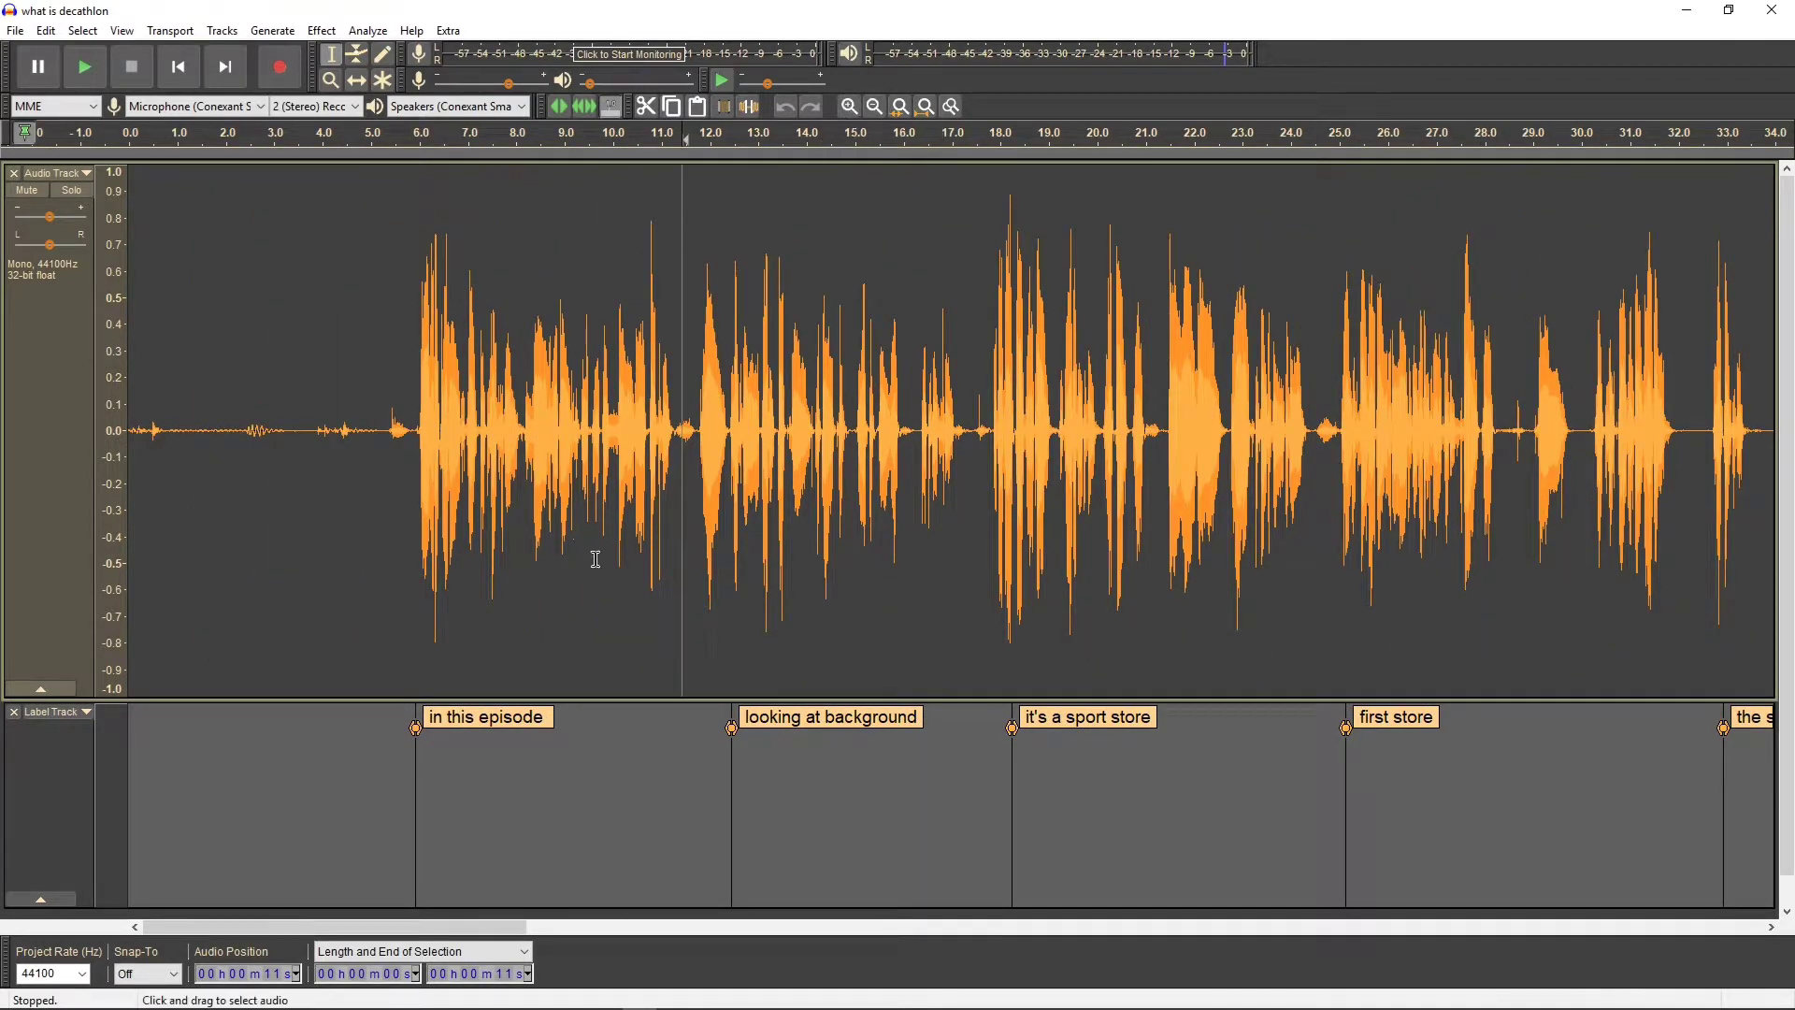
left_click(875, 108)
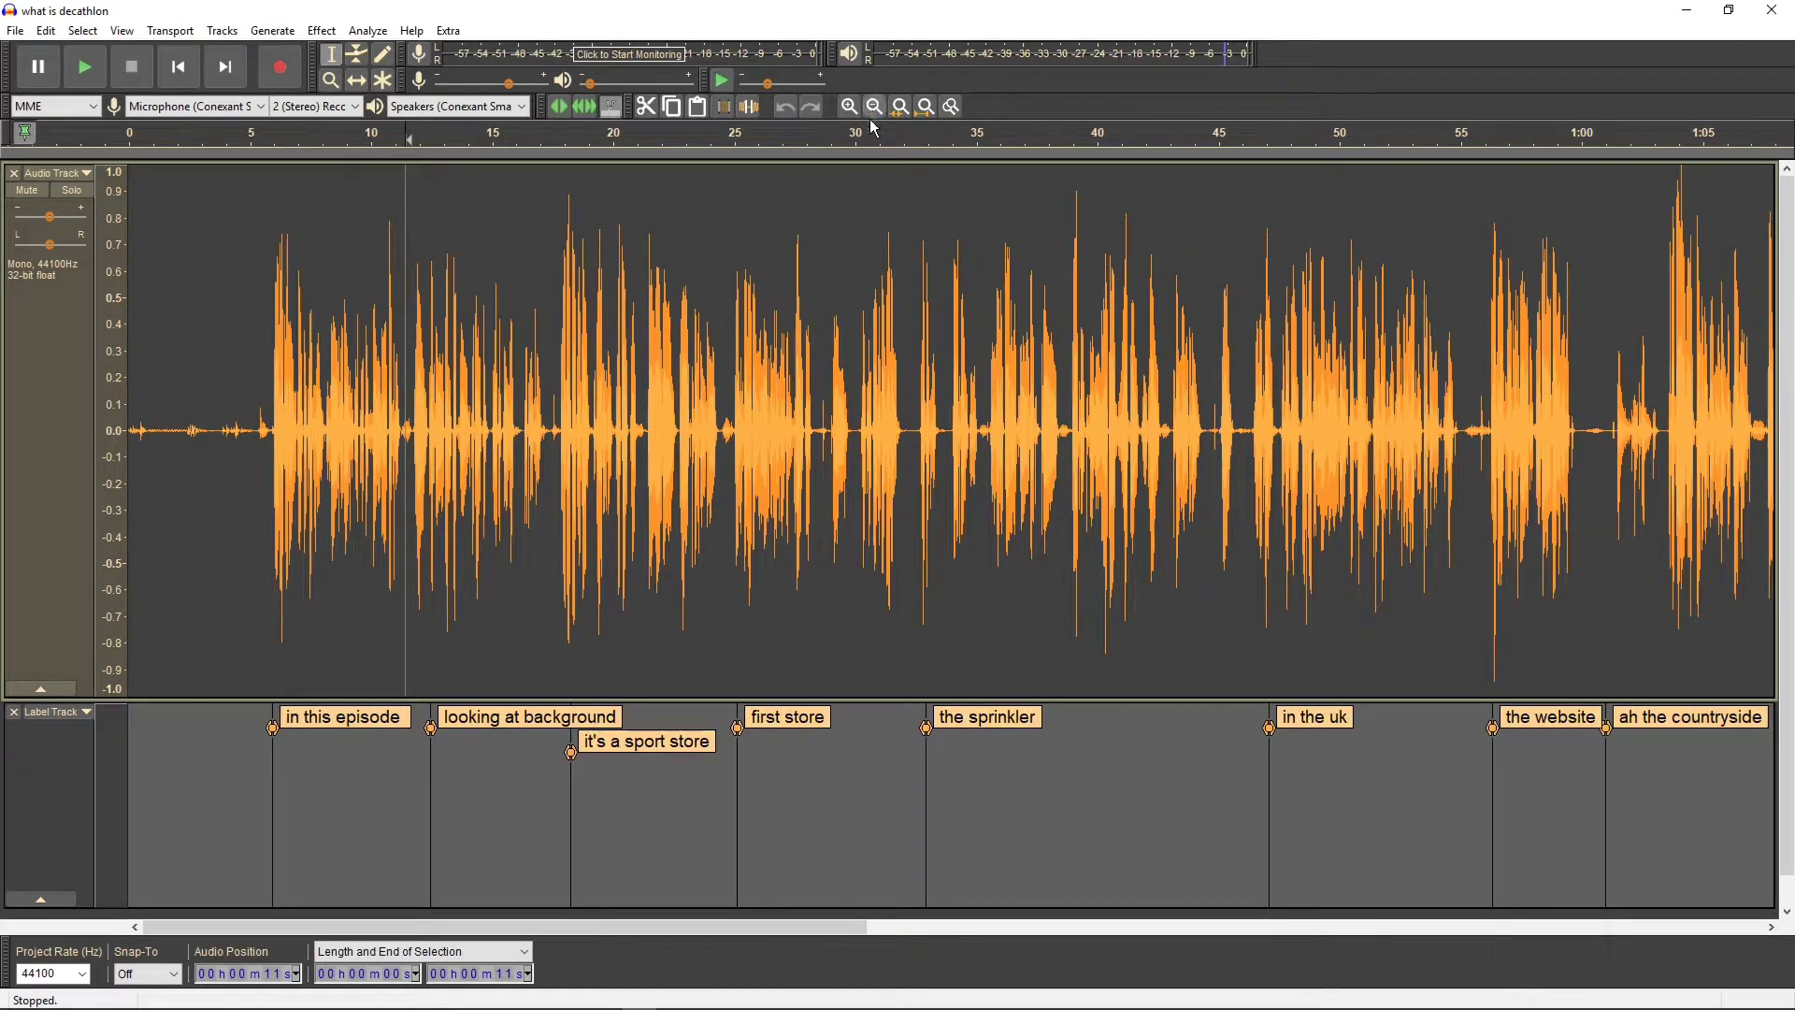
left_click(400, 427)
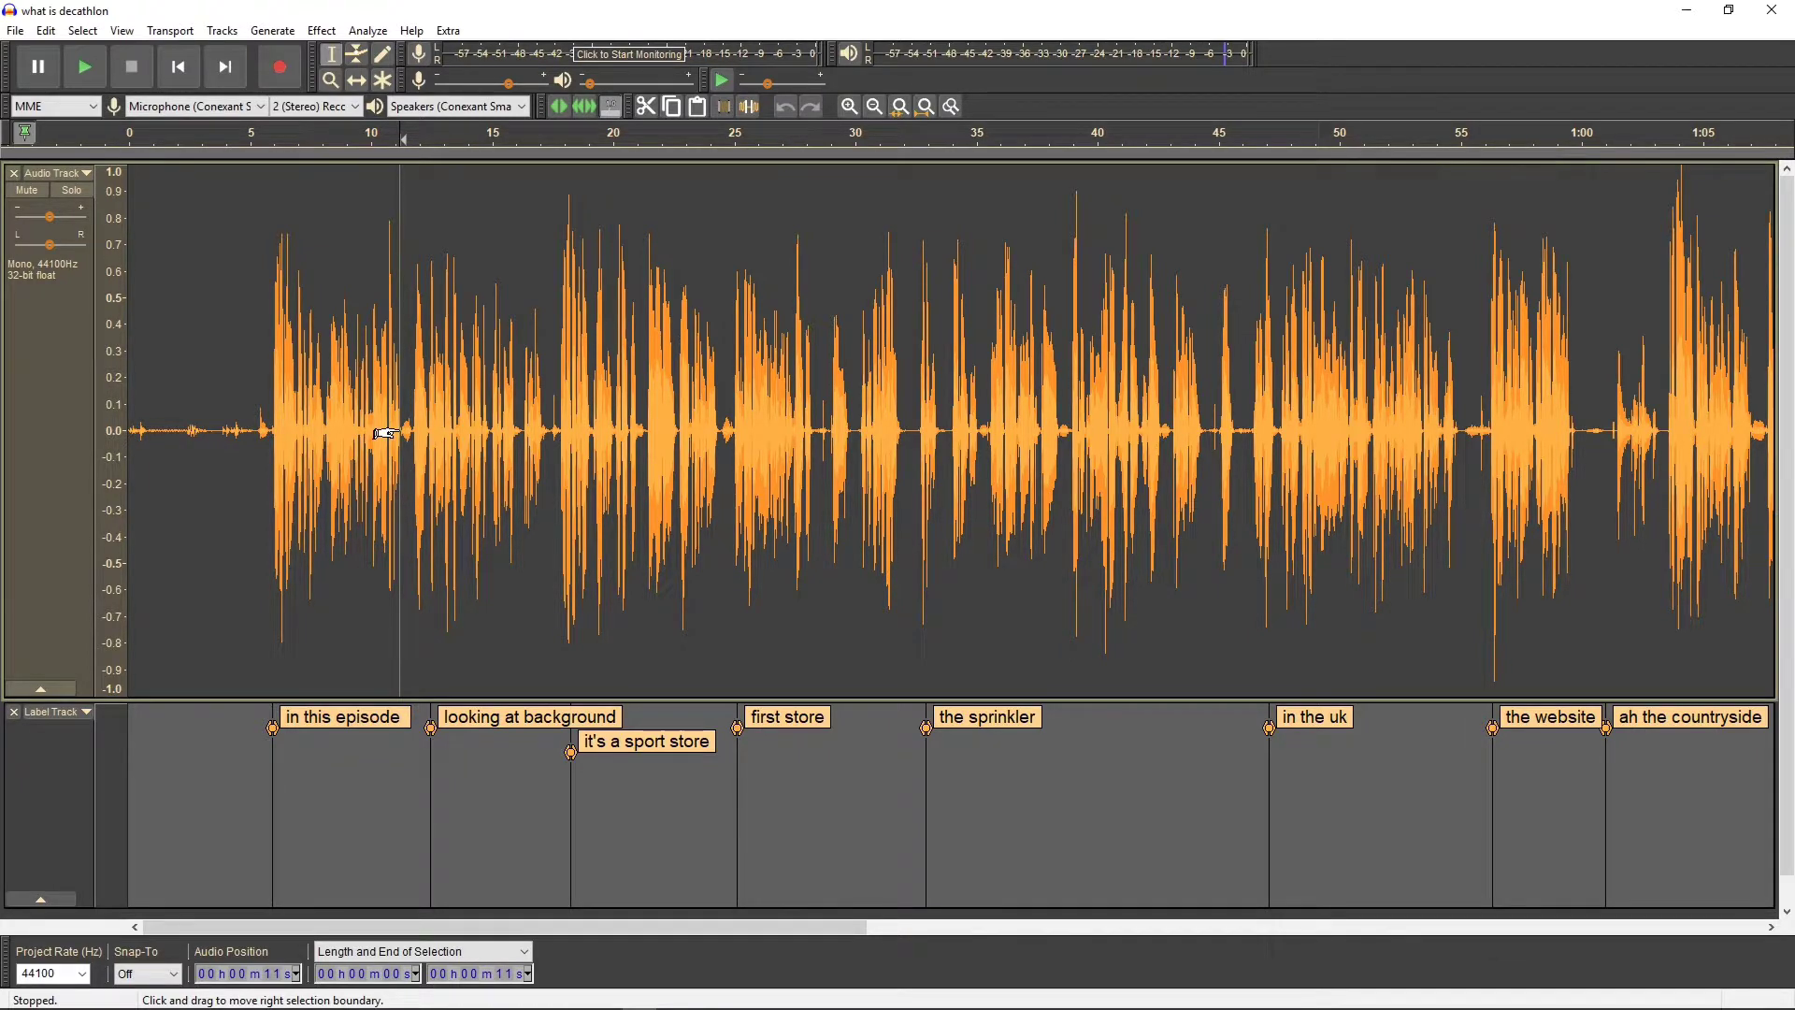
key("space")
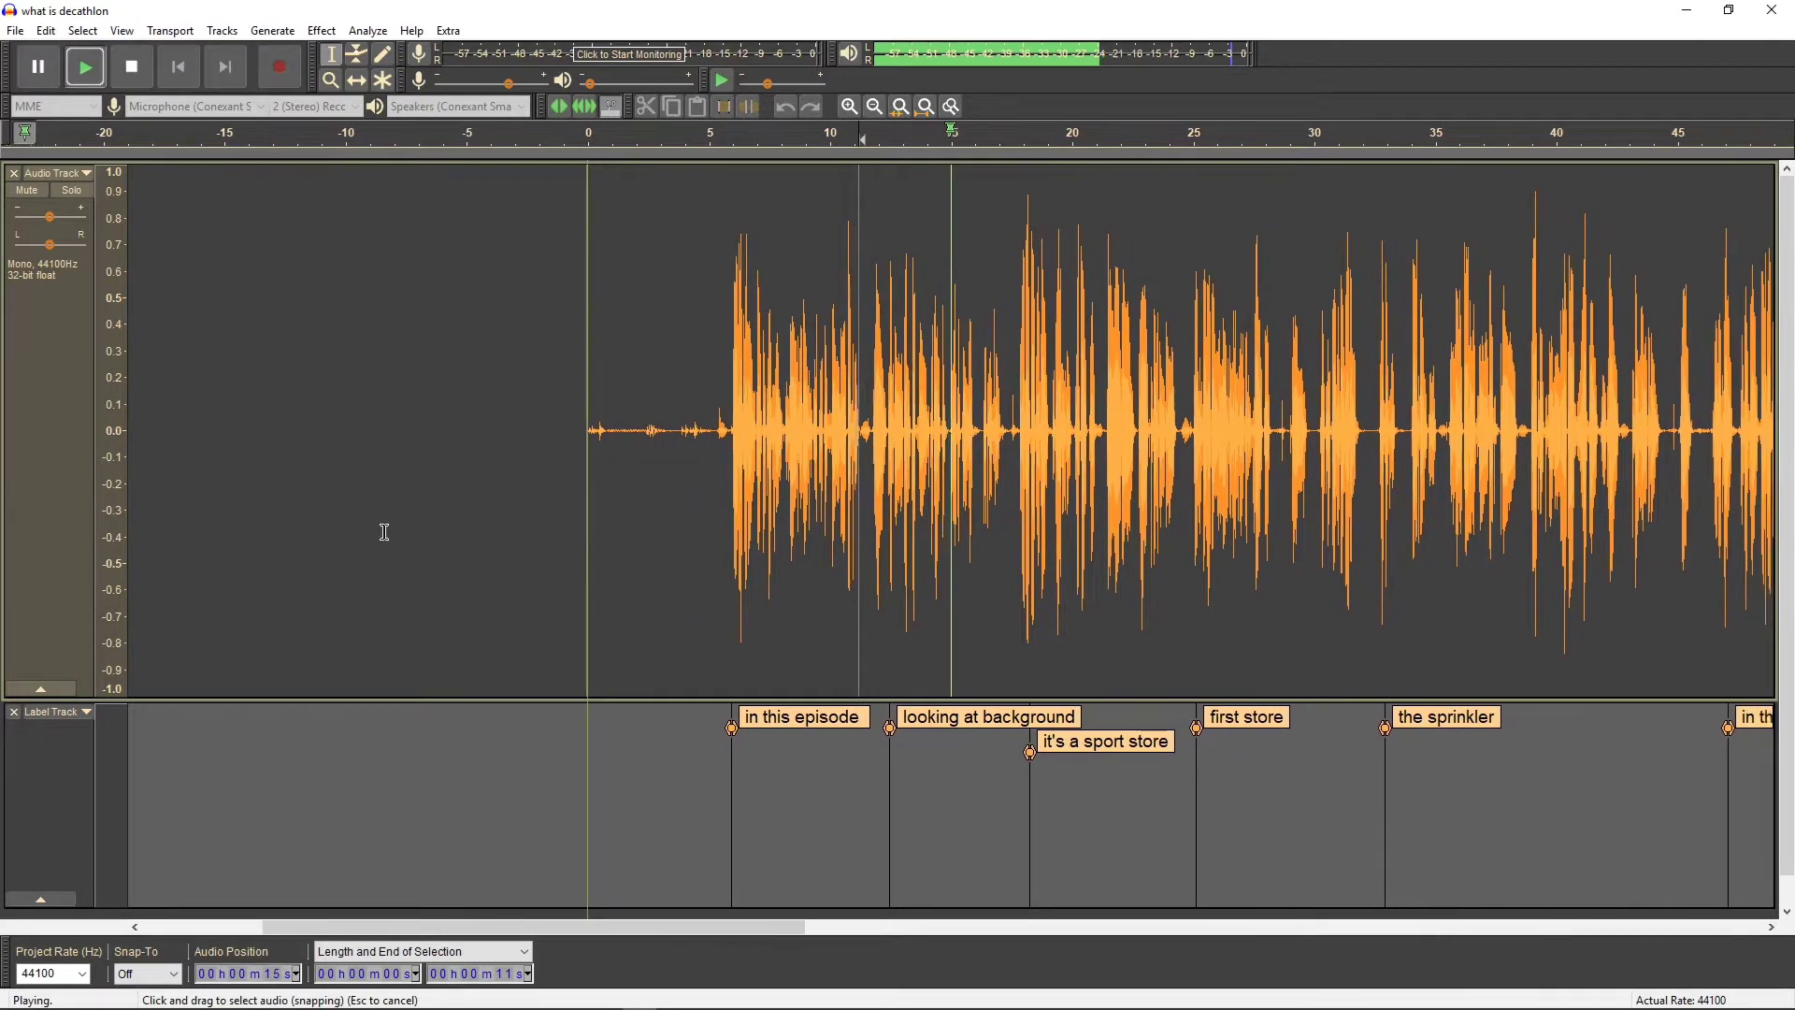
key("space")
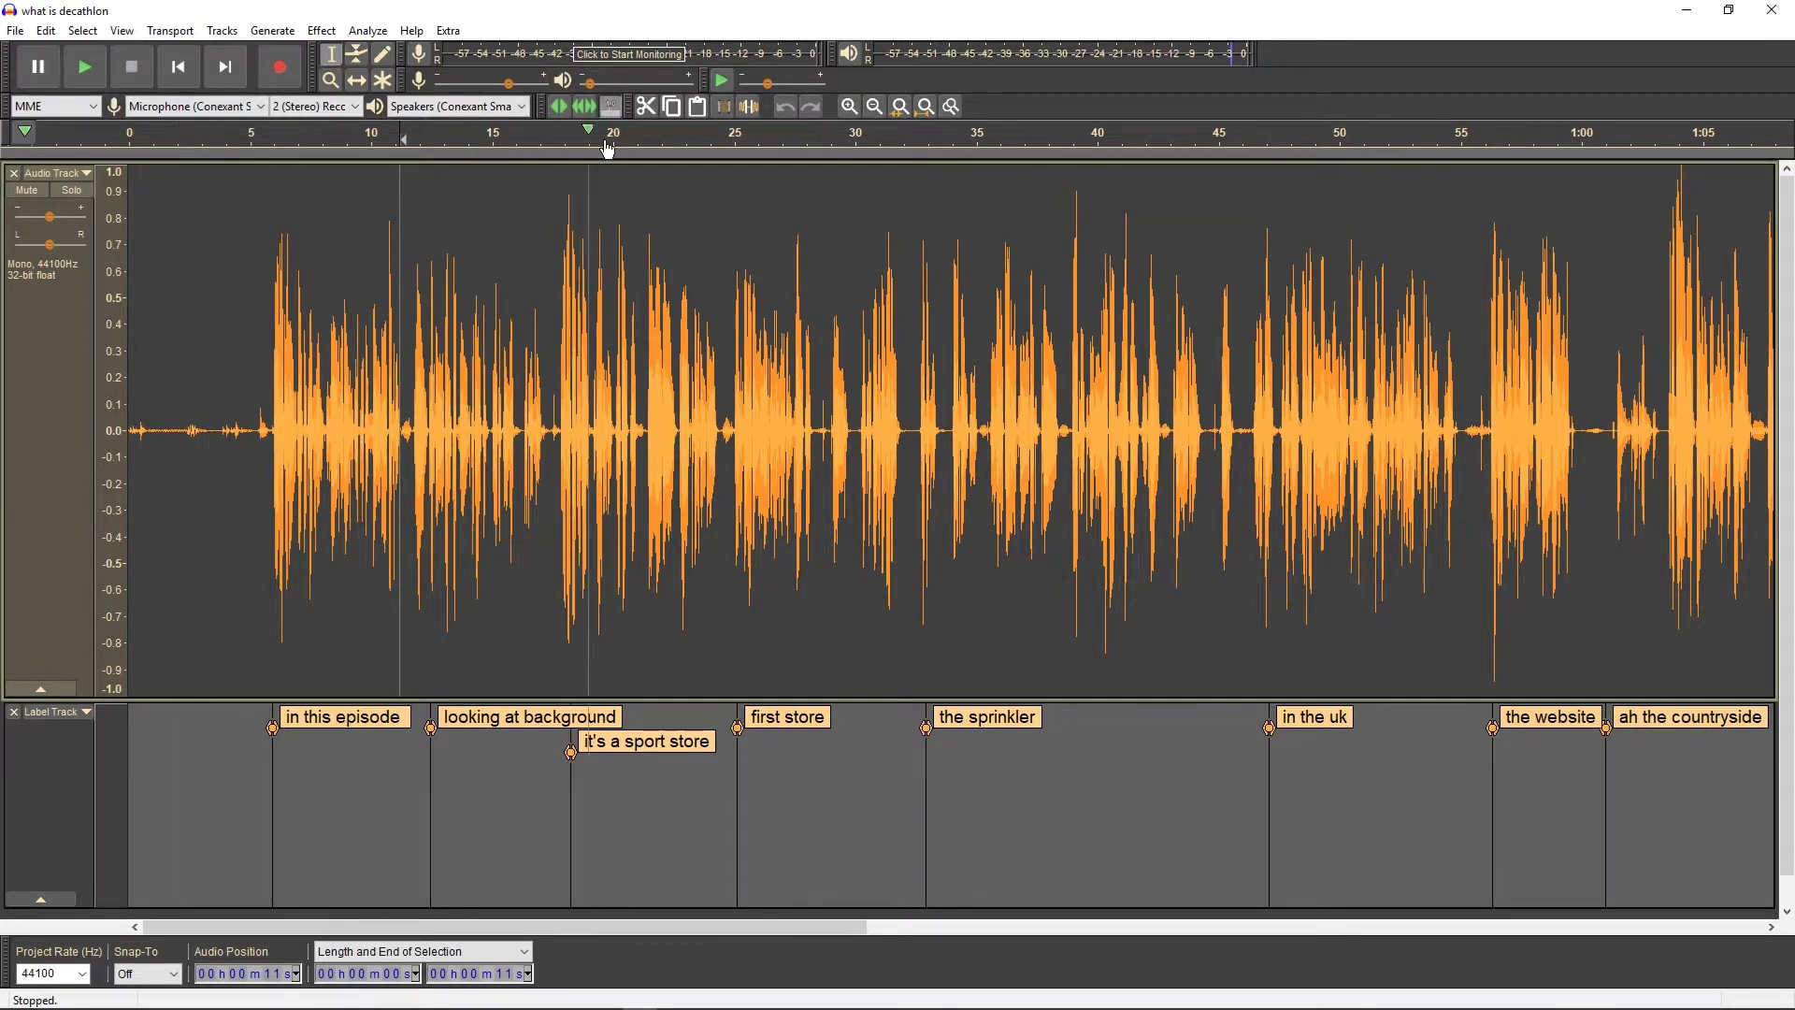
Step: Scrub from 30 seconds forward to about 34 seconds and select 34–37 seconds
left_click(858, 157)
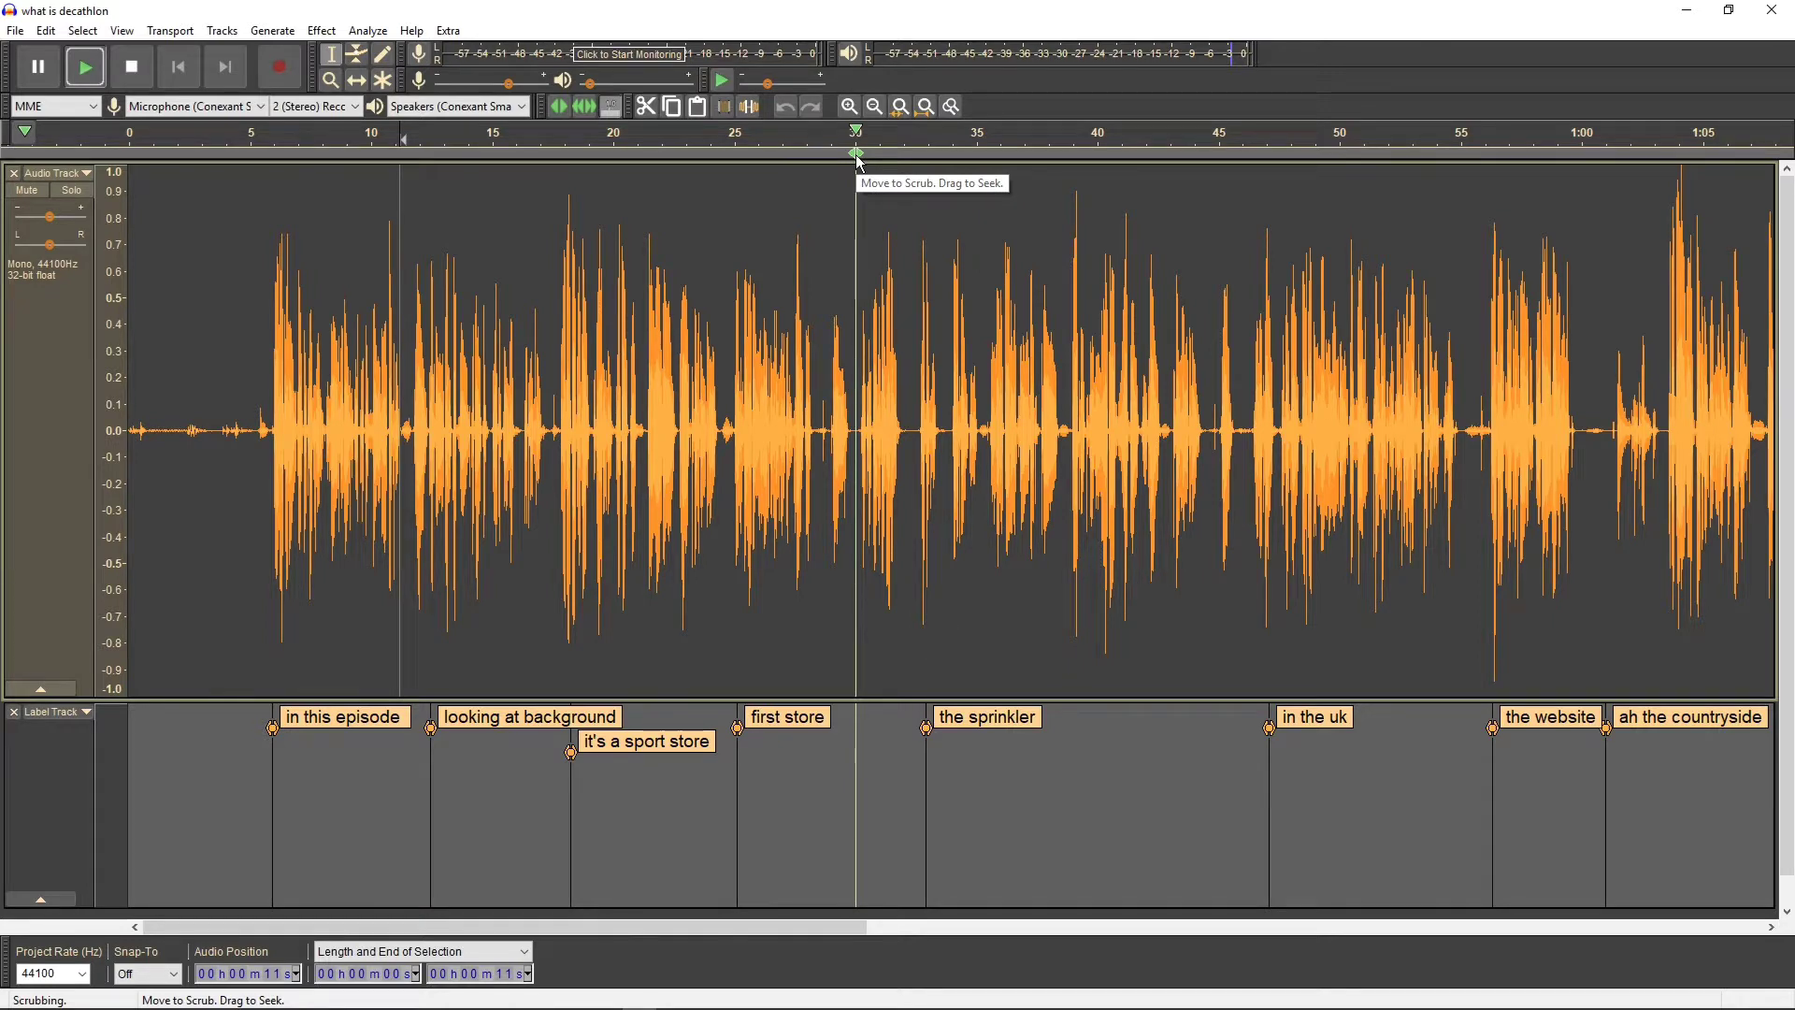
left_click_drag(860, 161, 921, 169)
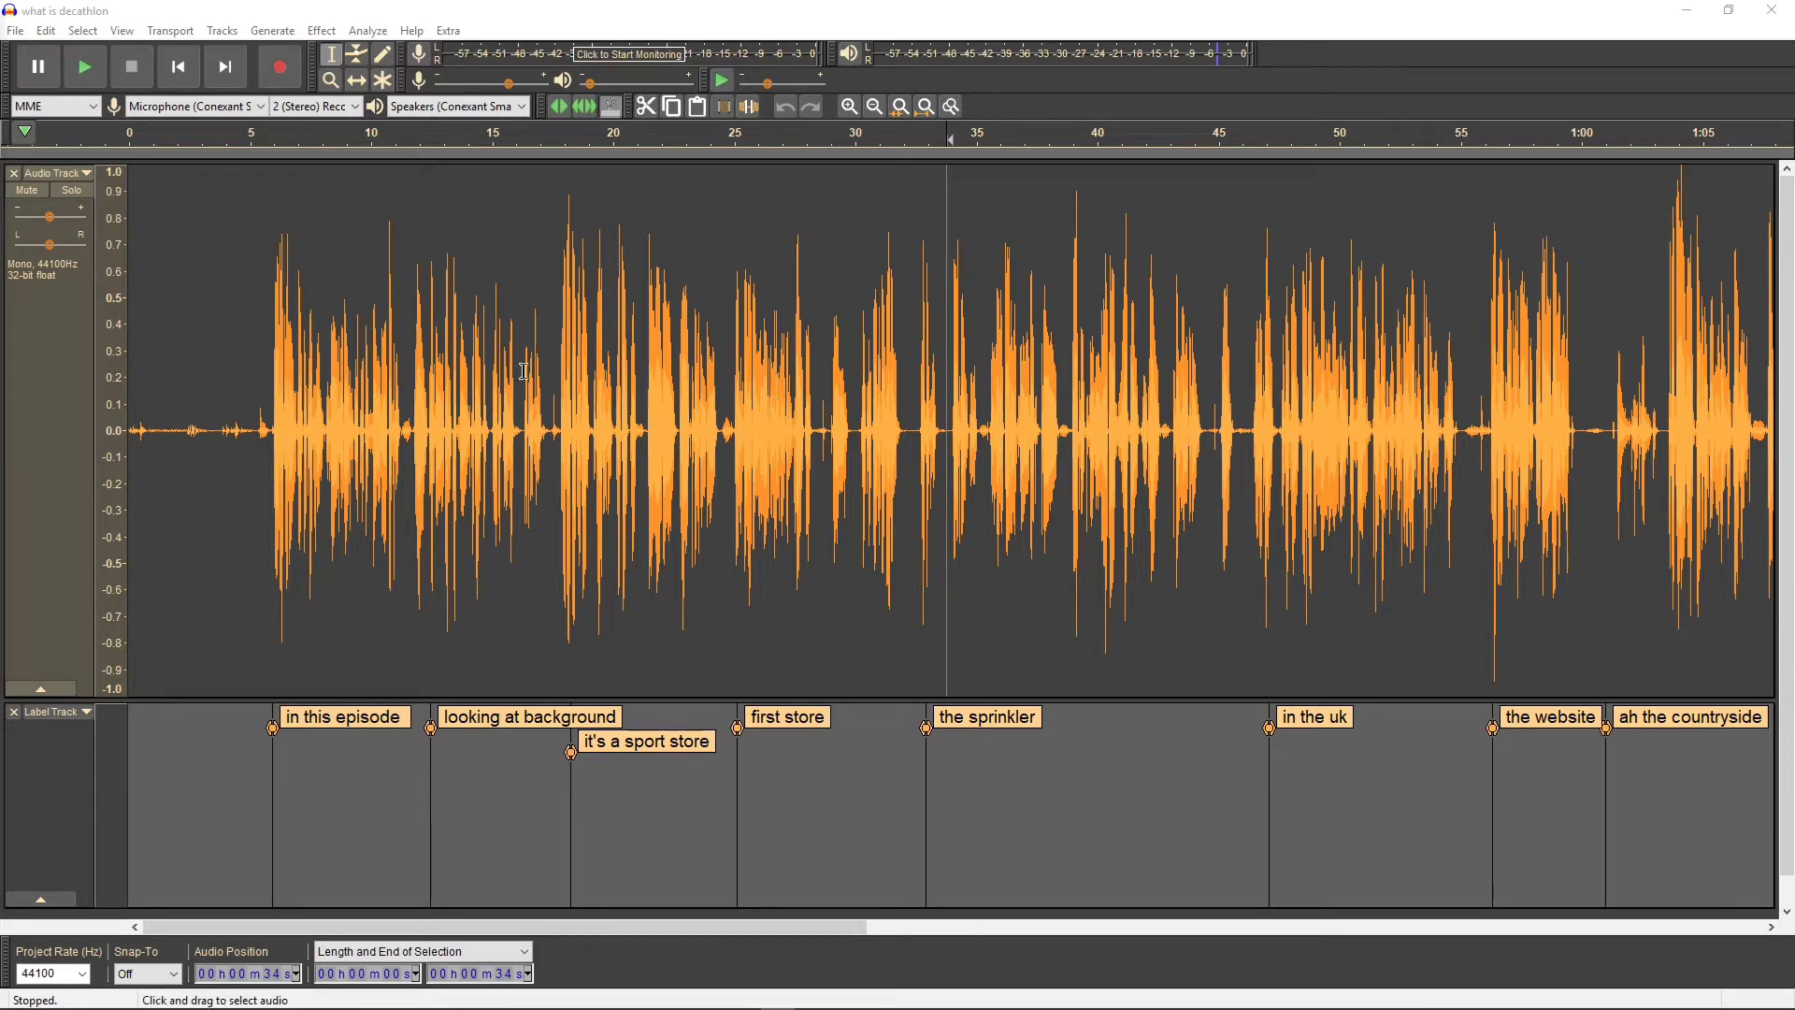
left_click_drag(952, 374, 1018, 360)
Step: Seek between 33 and 38 seconds, then play from 25 seconds and seek to about 29
left_click_drag(889, 160, 904, 161)
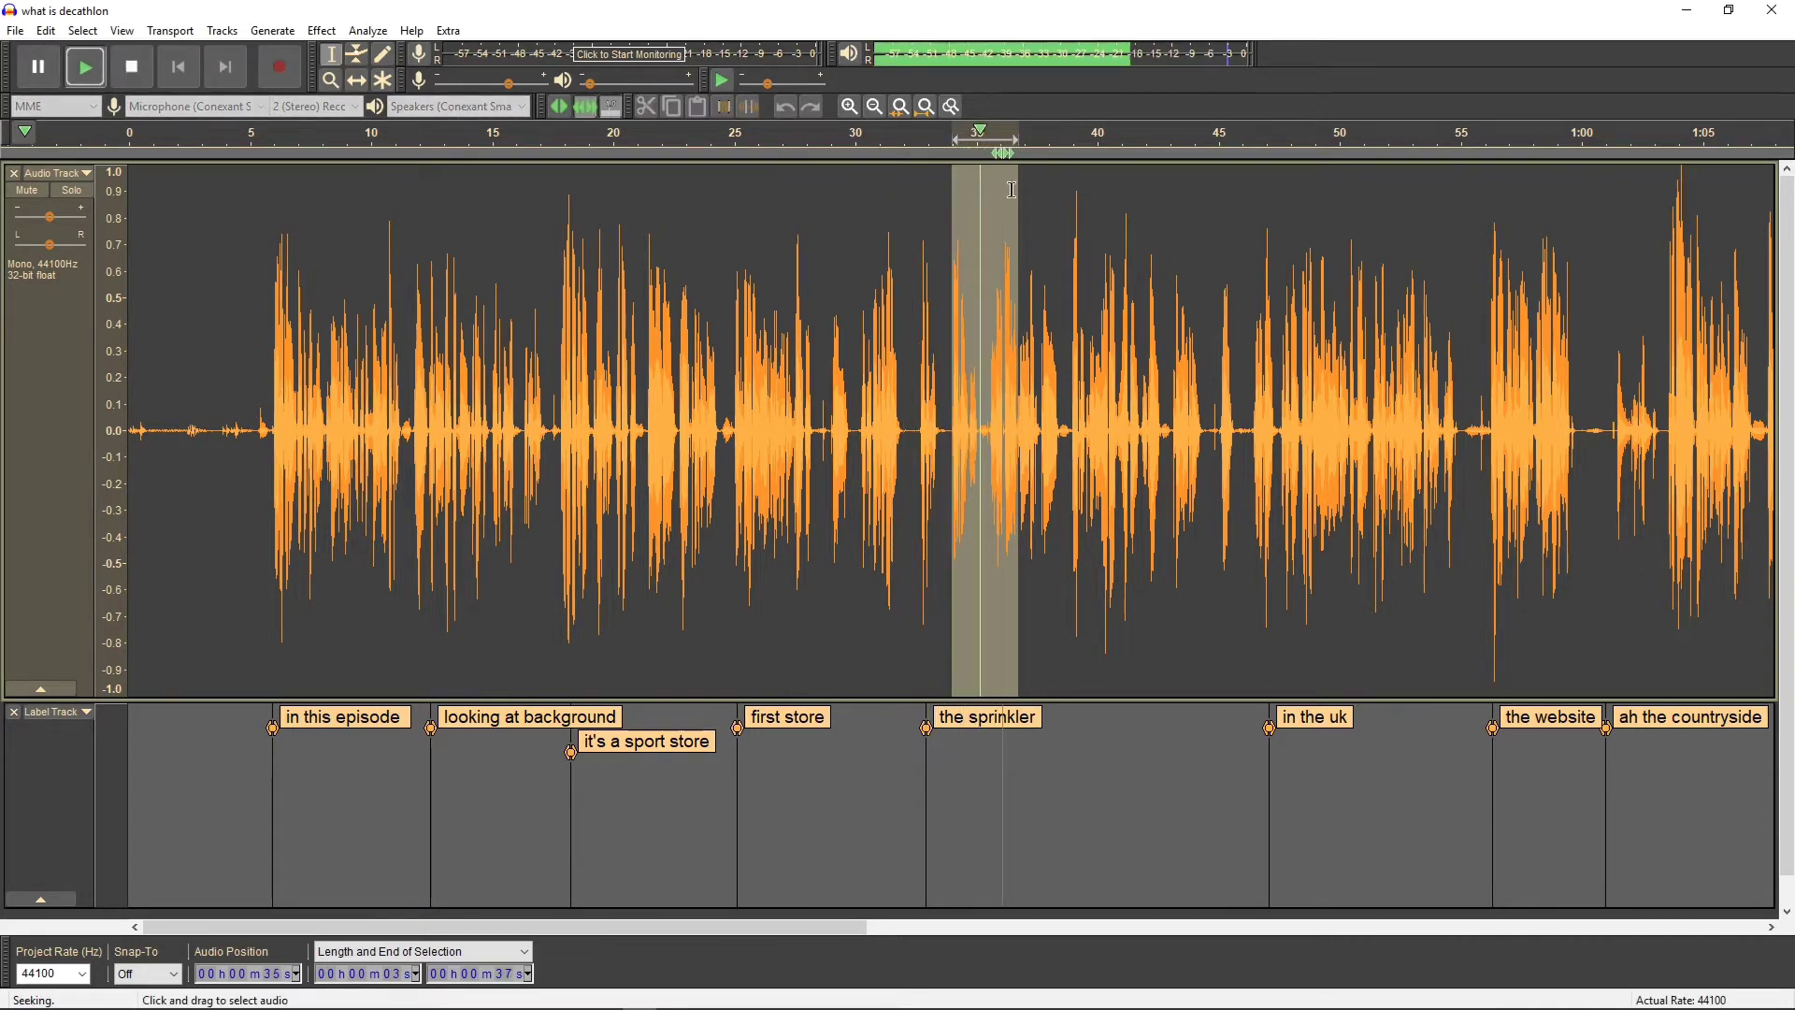
left_click_drag(1088, 211, 938, 228)
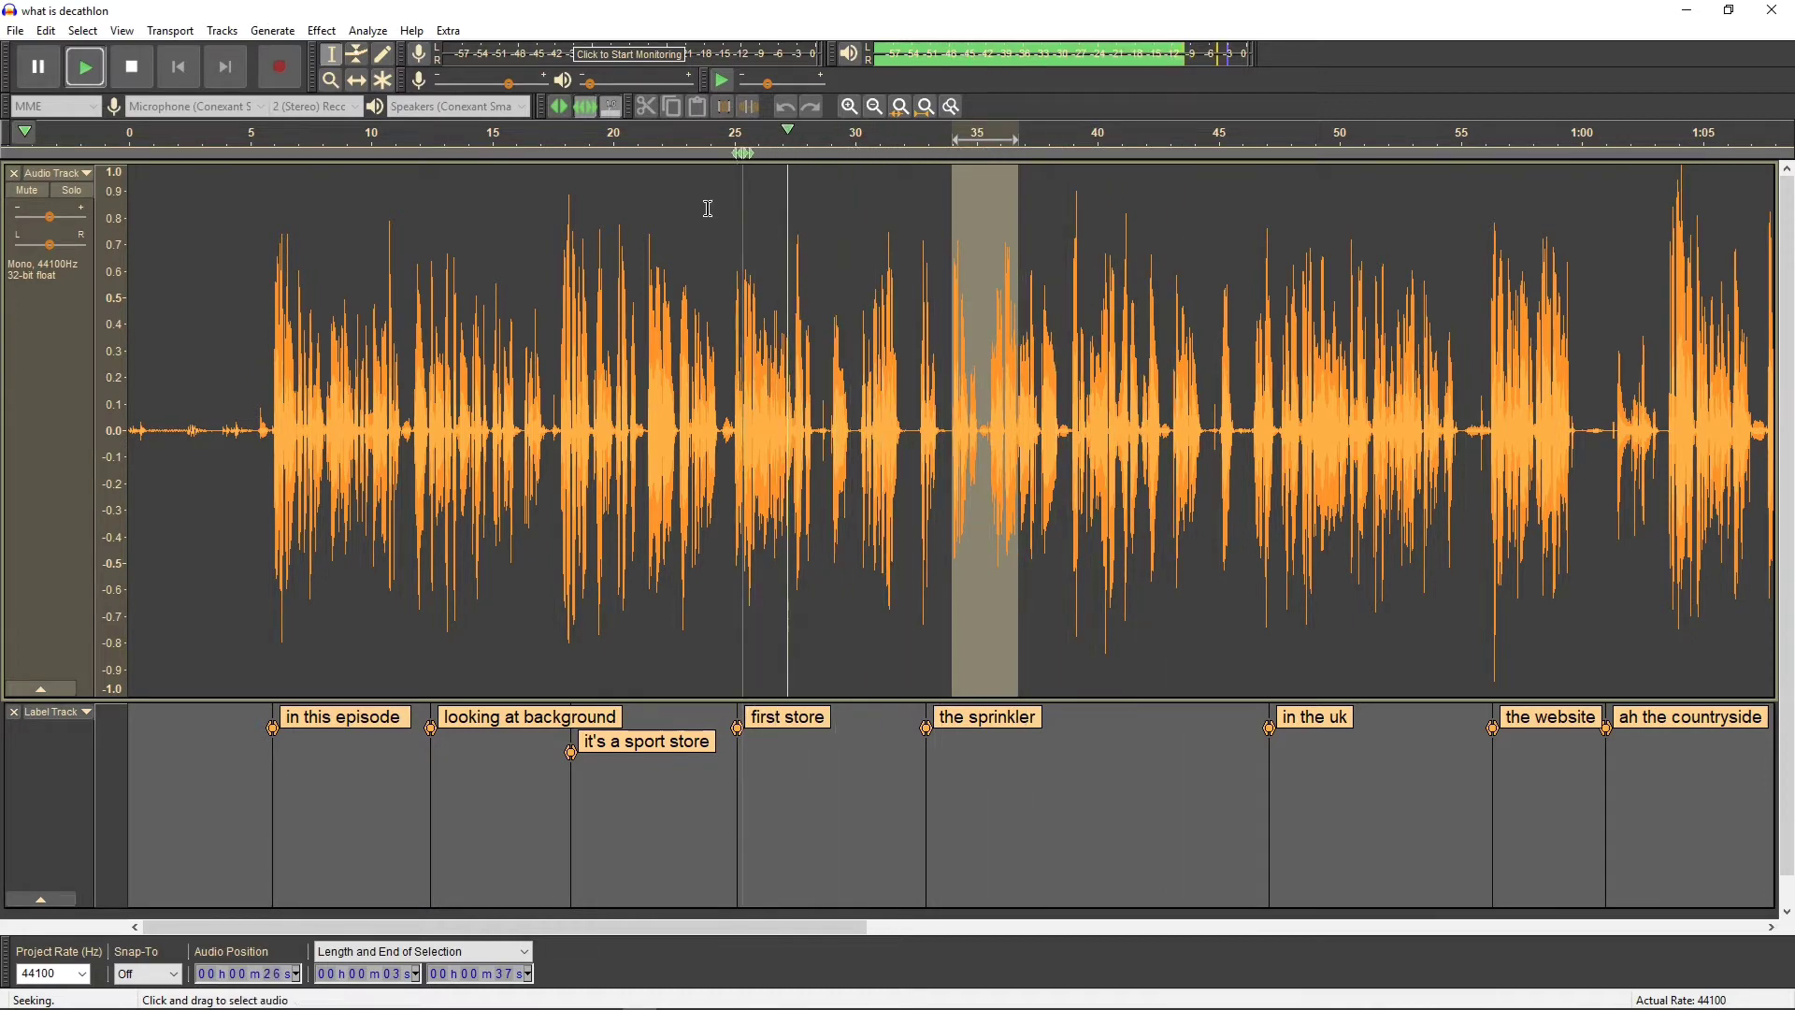
left_click(728, 196)
left_click(86, 66)
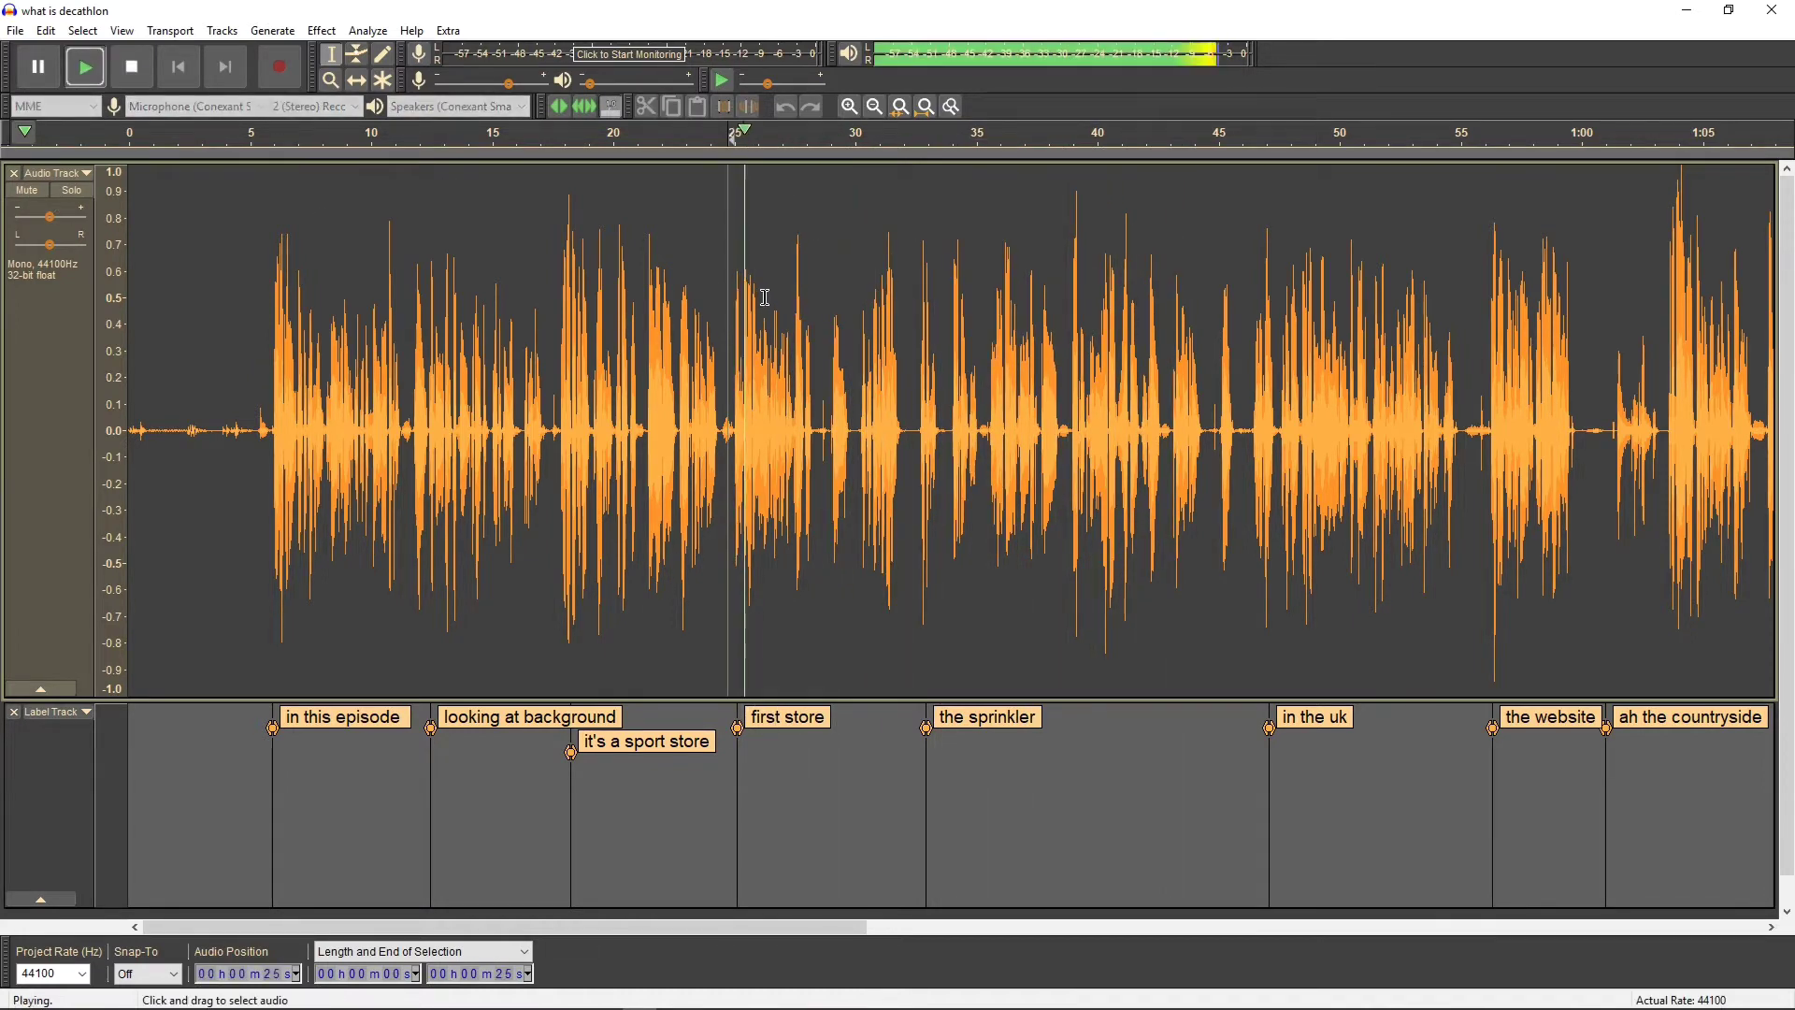
left_click_drag(782, 152, 634, 184)
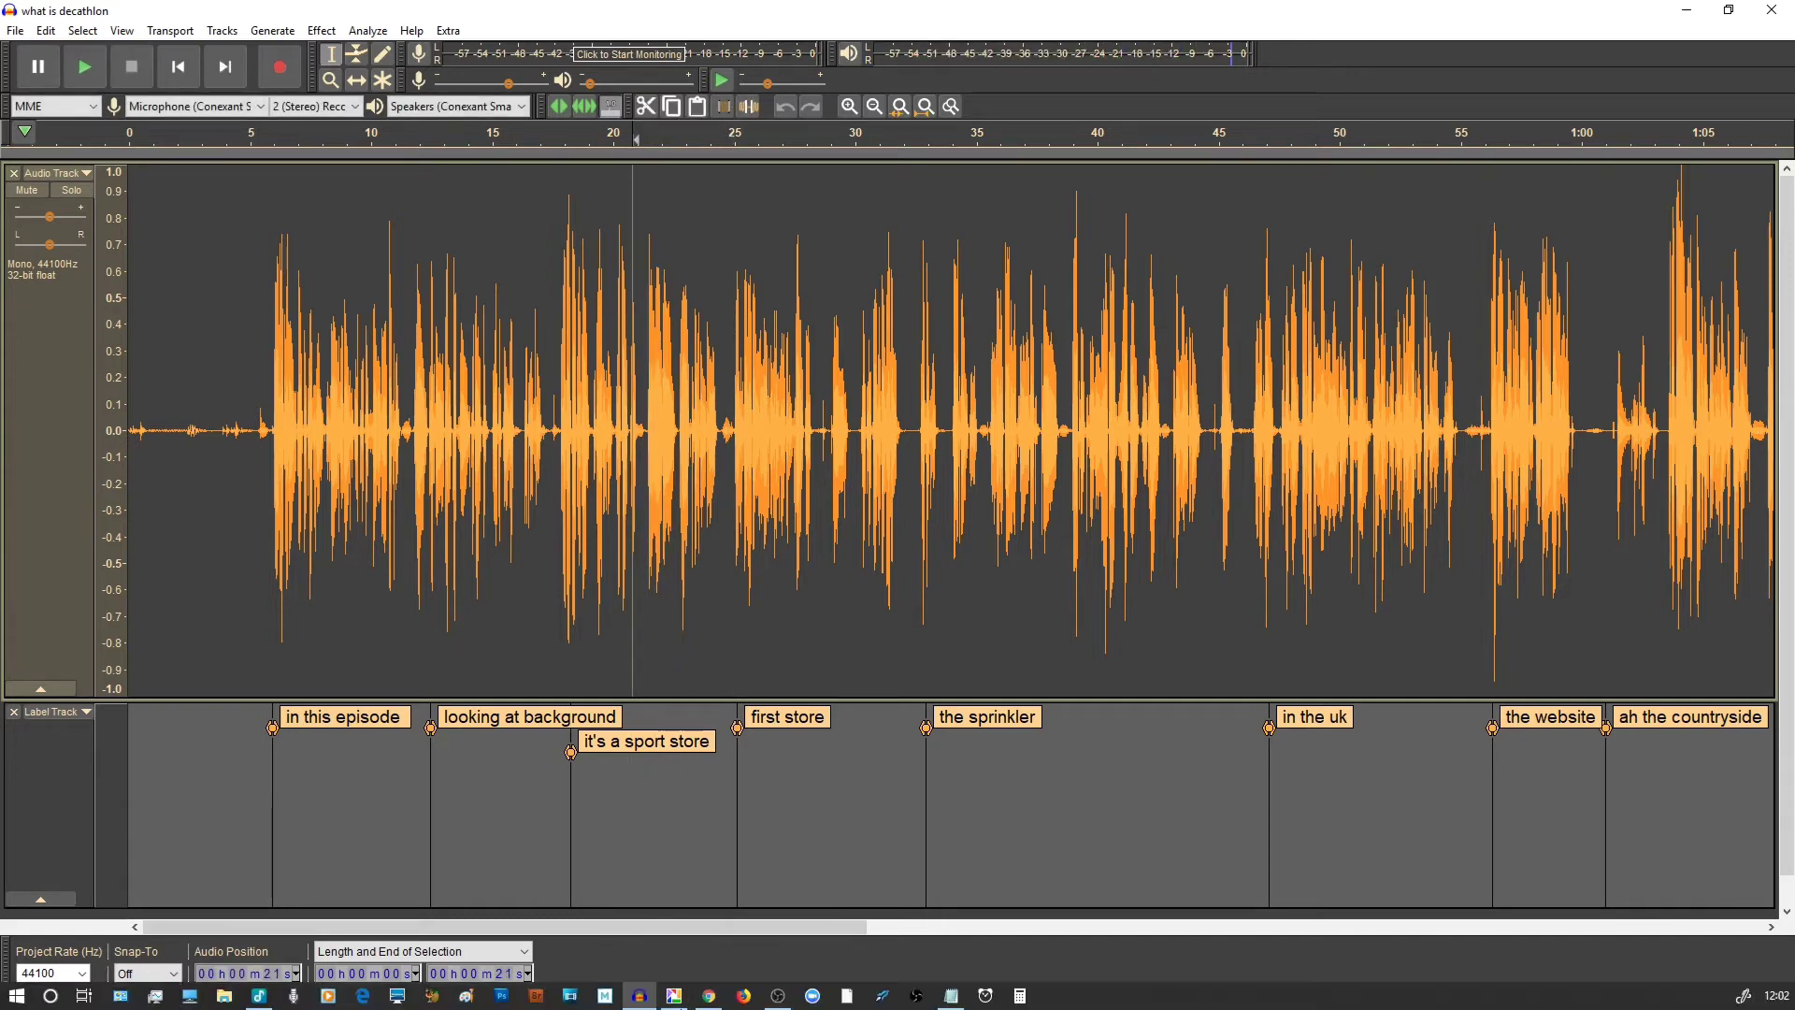
left_click(709, 997)
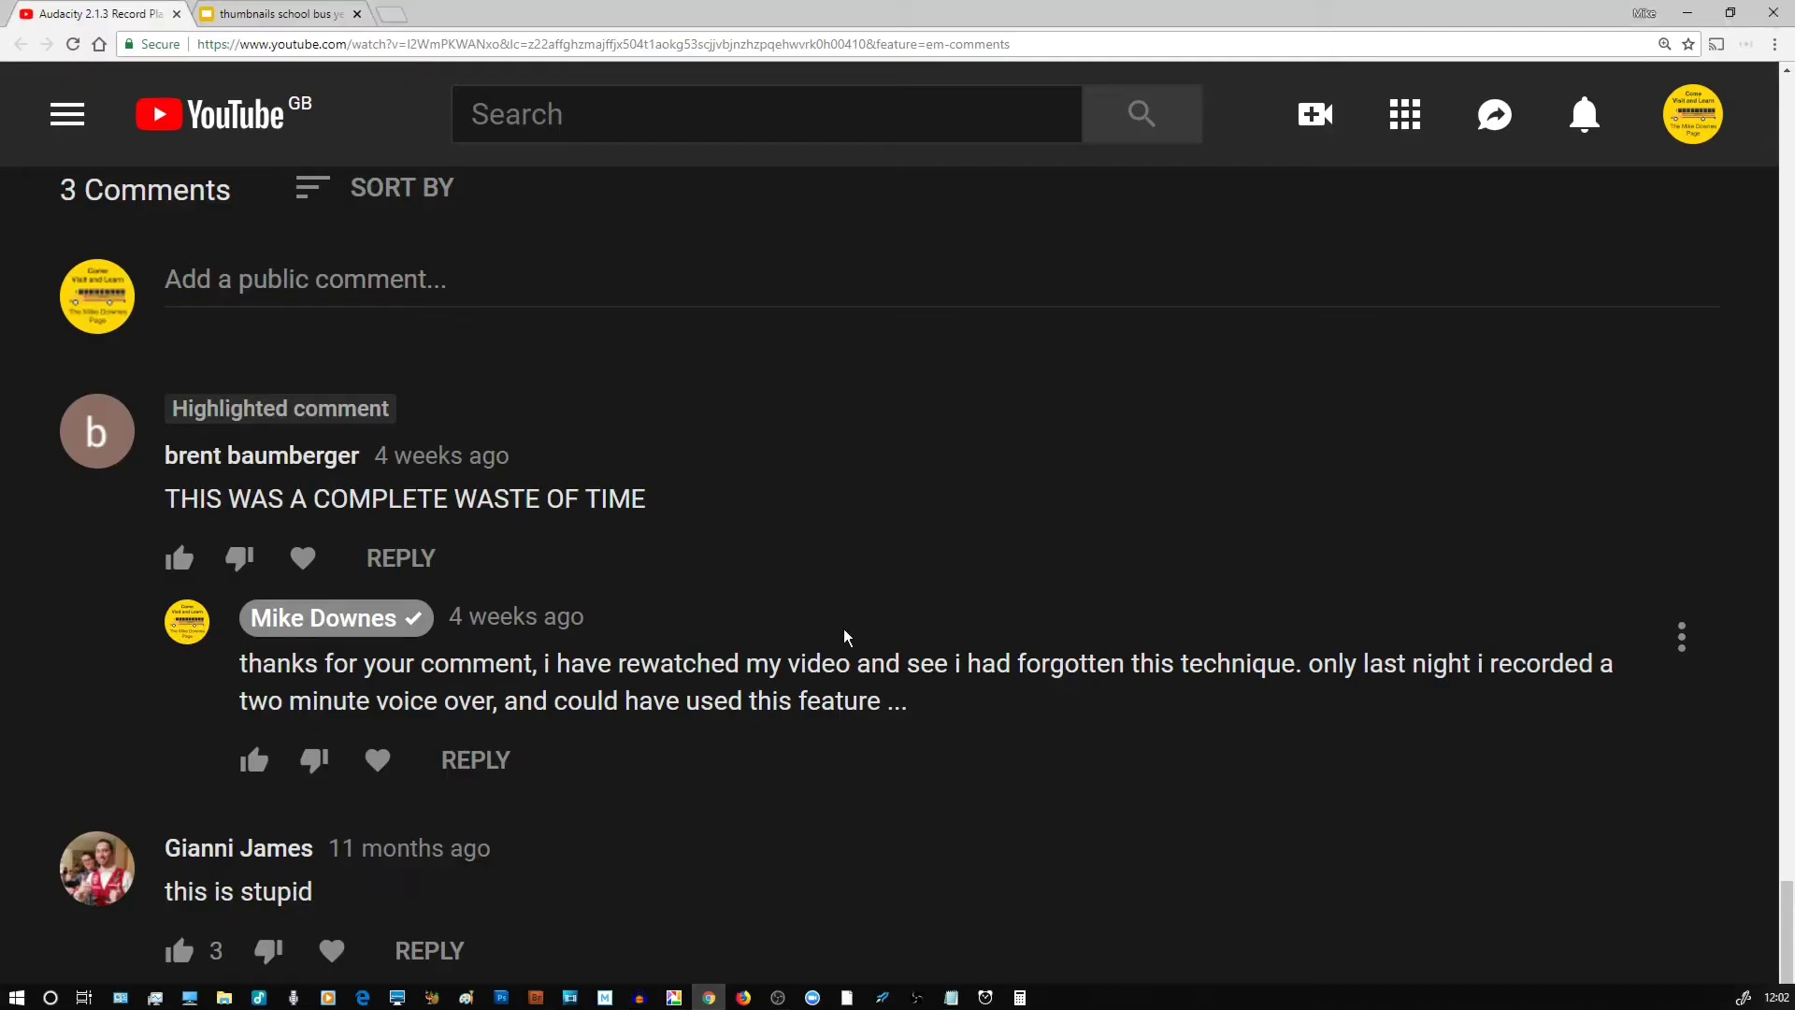